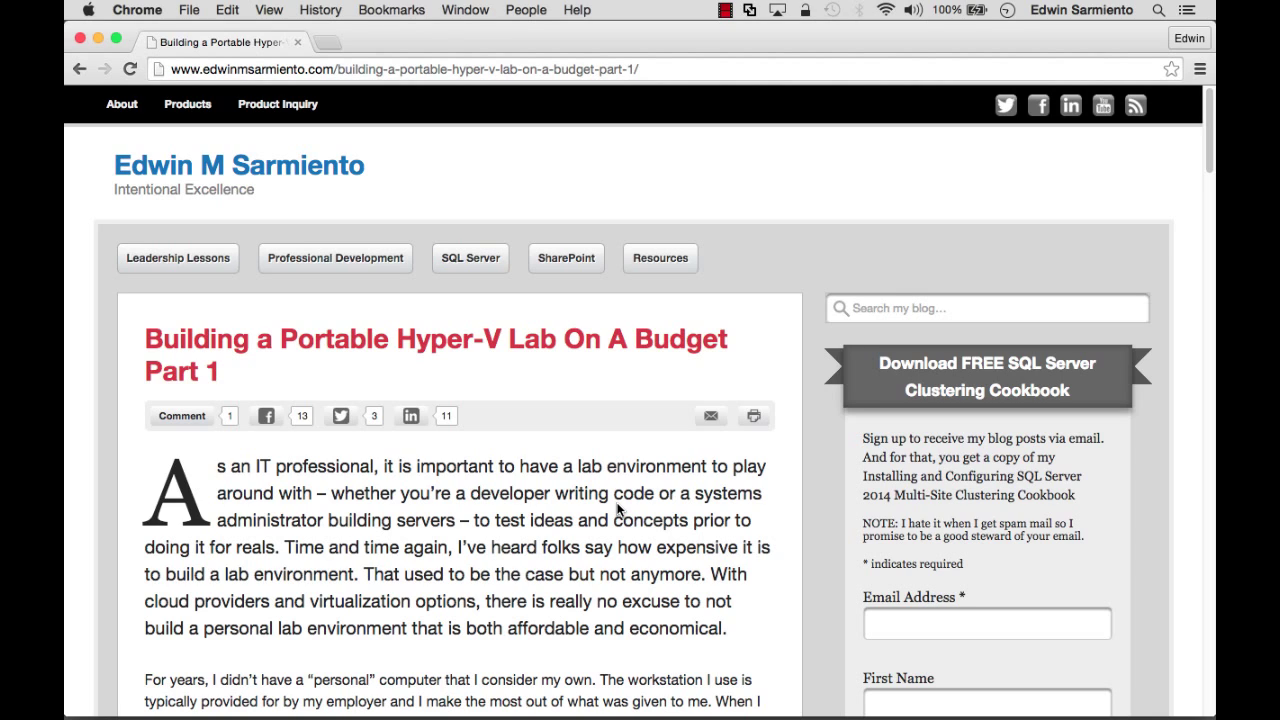
Read the blog post on building a portable Hyper-V lab down to the photos of the opened mini PC.
scroll(619, 510, "down", 5)
scroll(619, 510, "down", 6)
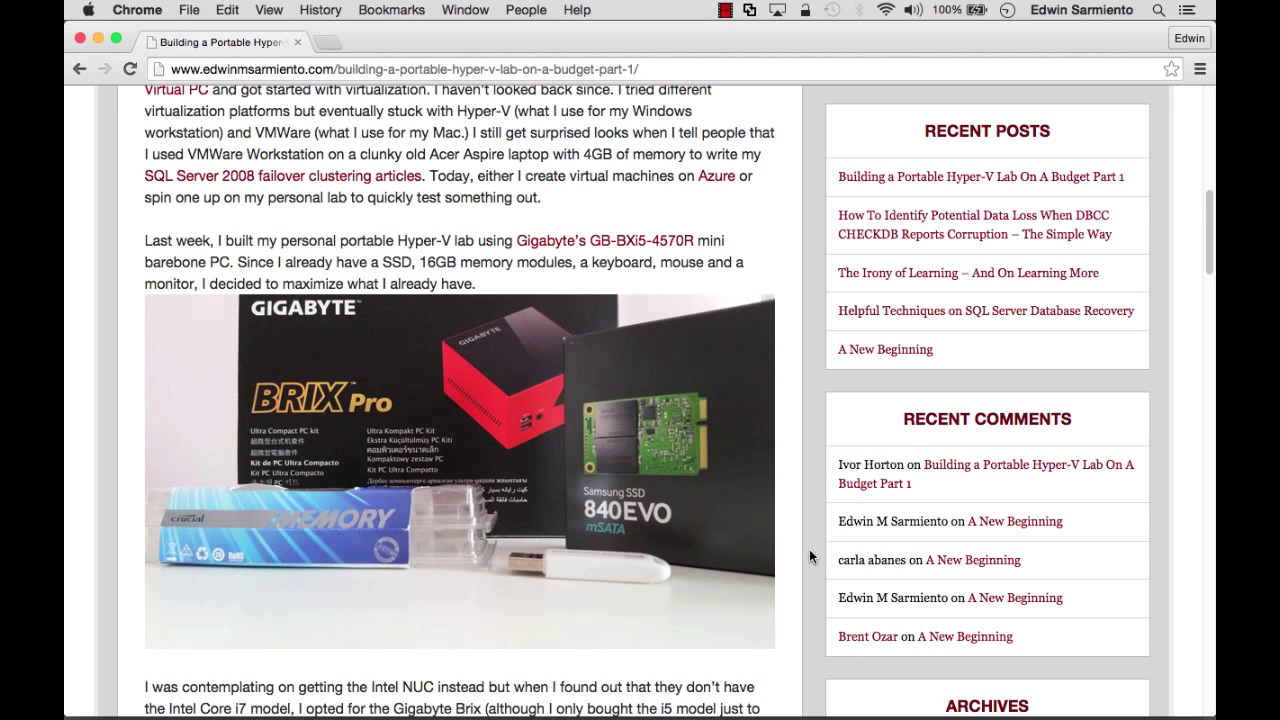
scroll(809, 549, "down", 2)
scroll(810, 556, "down", 10)
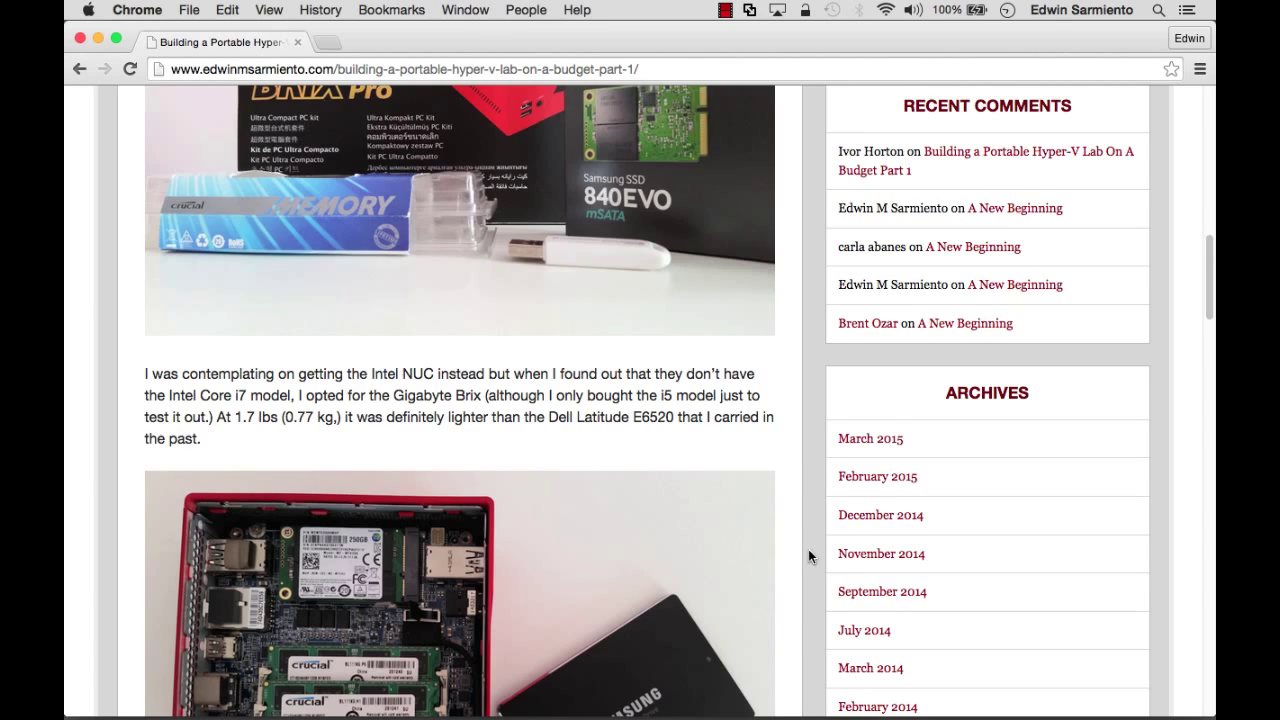
scroll(810, 557, "down", 2)
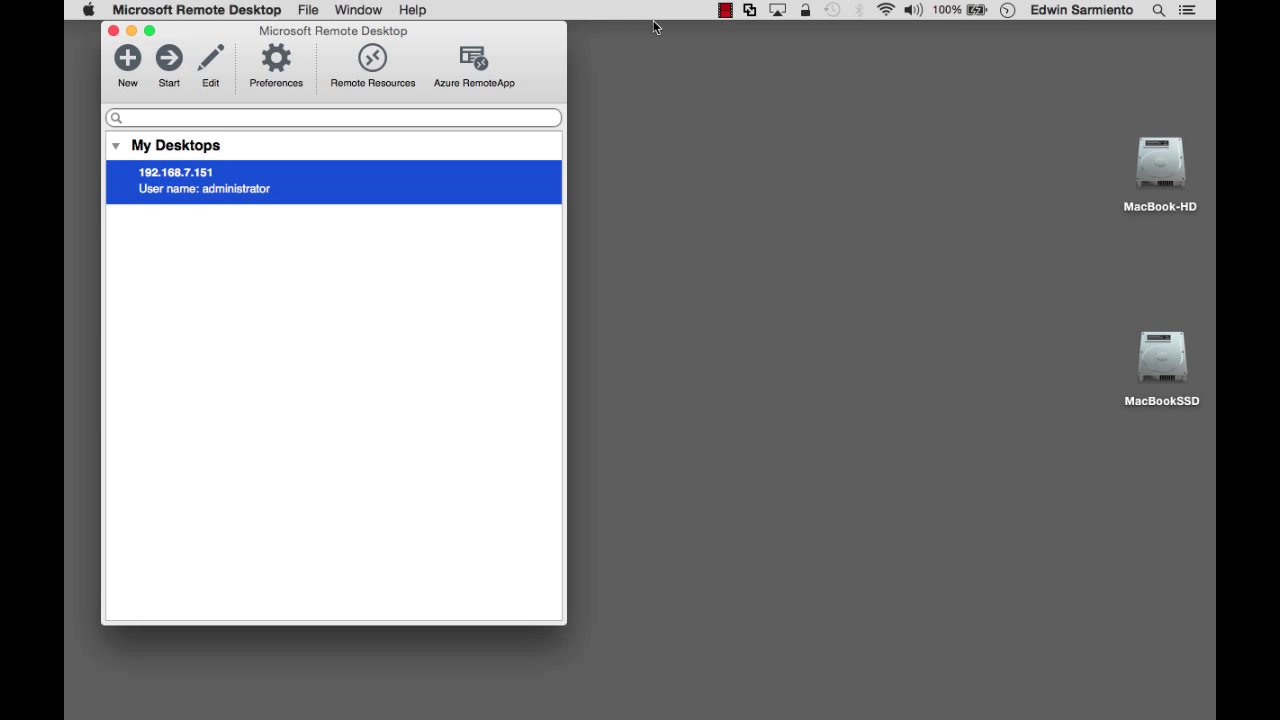
Connect to the saved desktop 192.168.7.151 in Microsoft Remote Desktop and check the server's system information and remote connection settings.
left_click(176, 66)
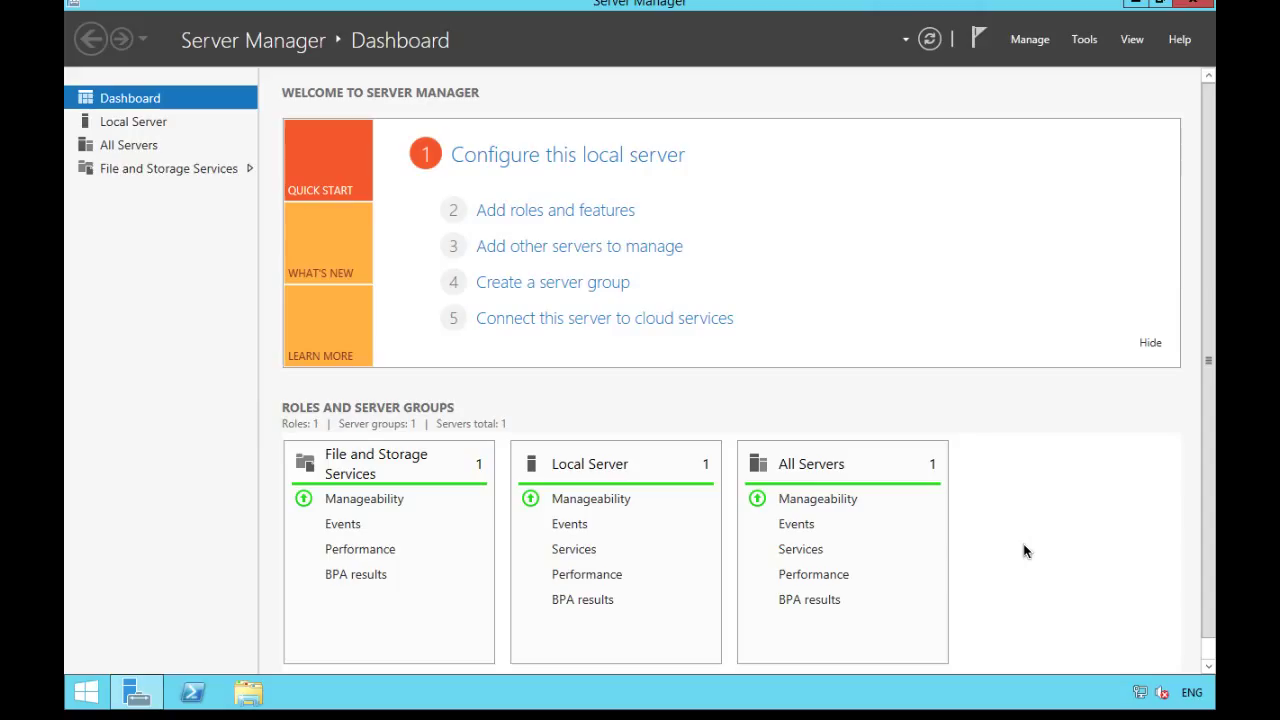
left_click(249, 697)
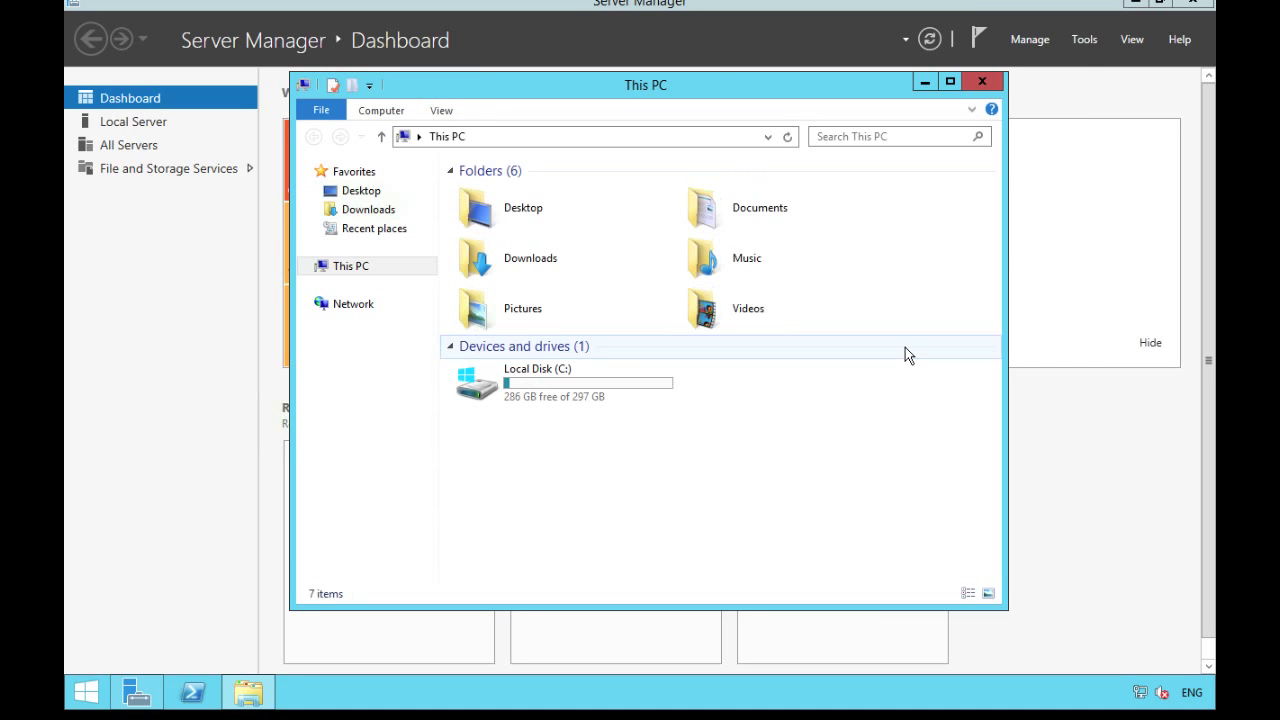
right_click(364, 274)
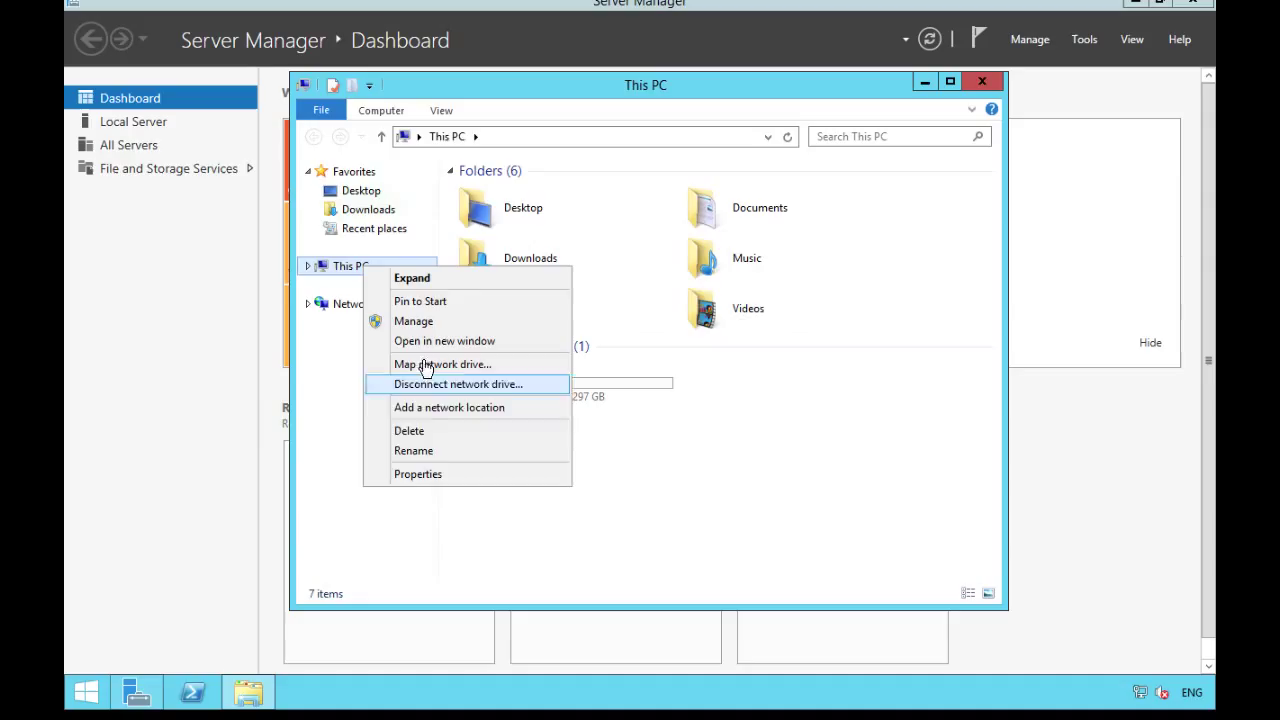
left_click(447, 474)
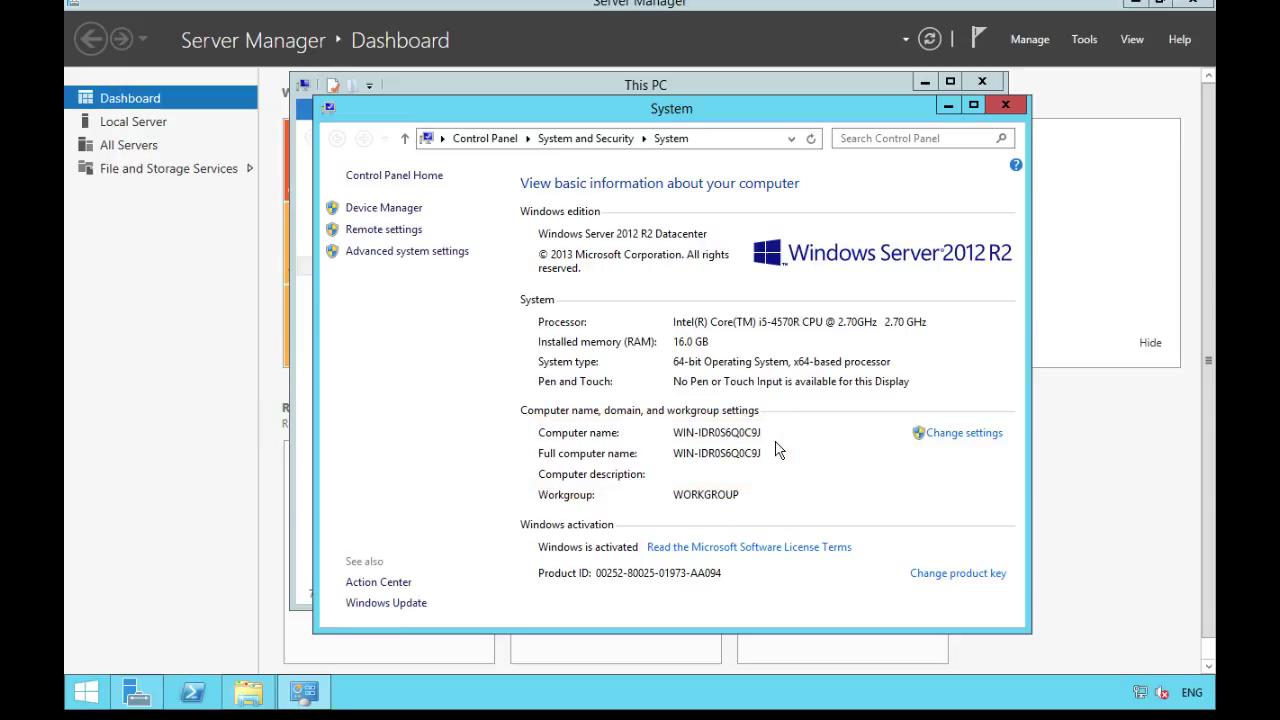
left_click(396, 230)
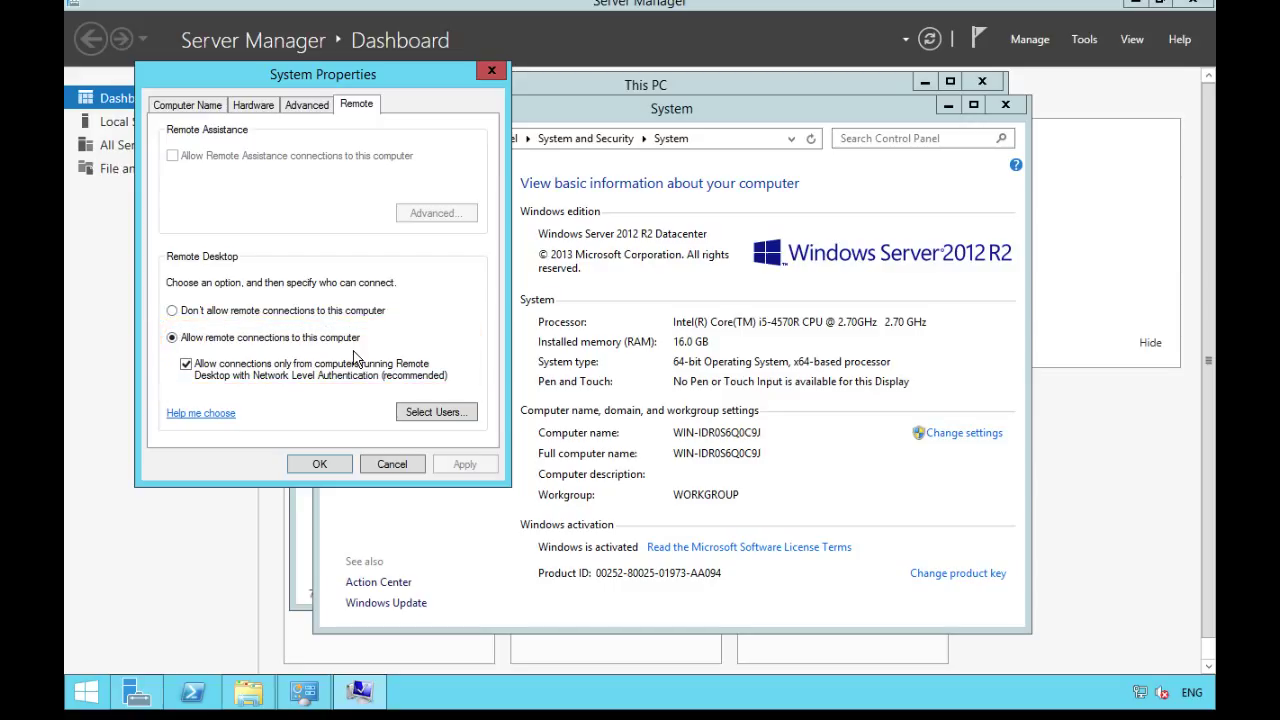
left_click(321, 465)
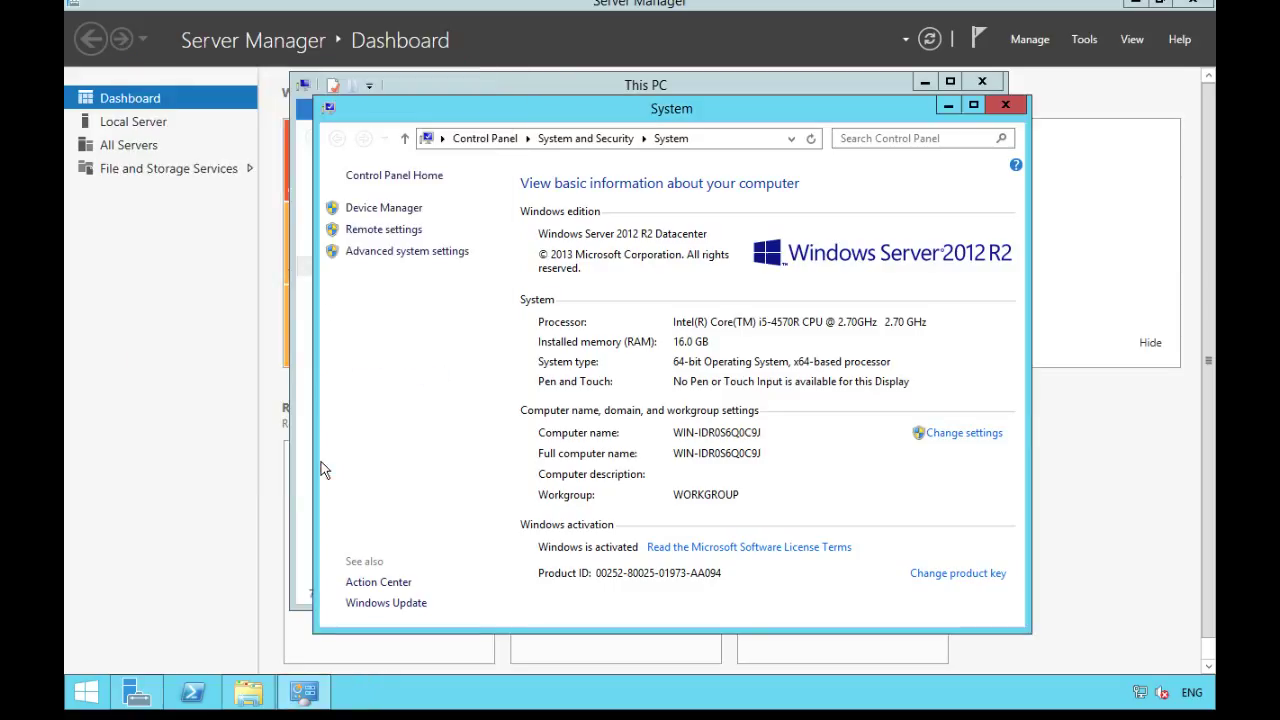
Check the server's active network and its Ethernet adapter in Network Connections.
right_click(1140, 692)
left_click(1140, 677)
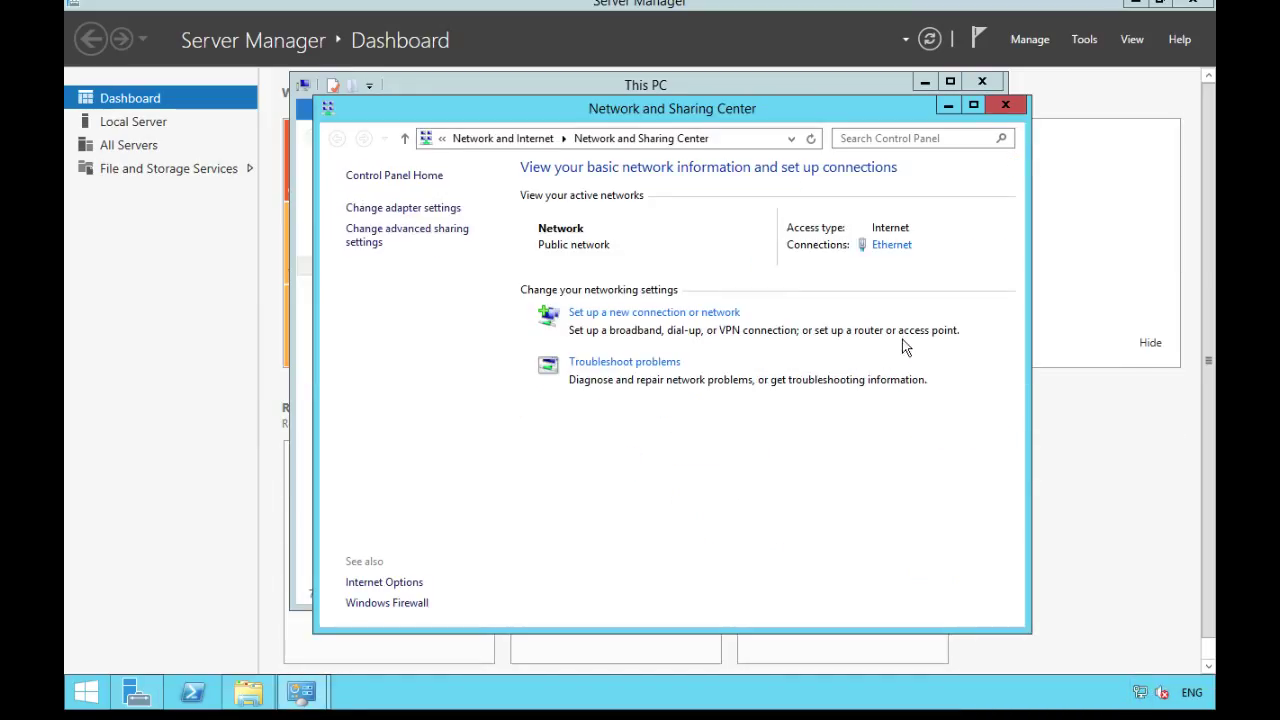
left_click(400, 209)
left_click(386, 226)
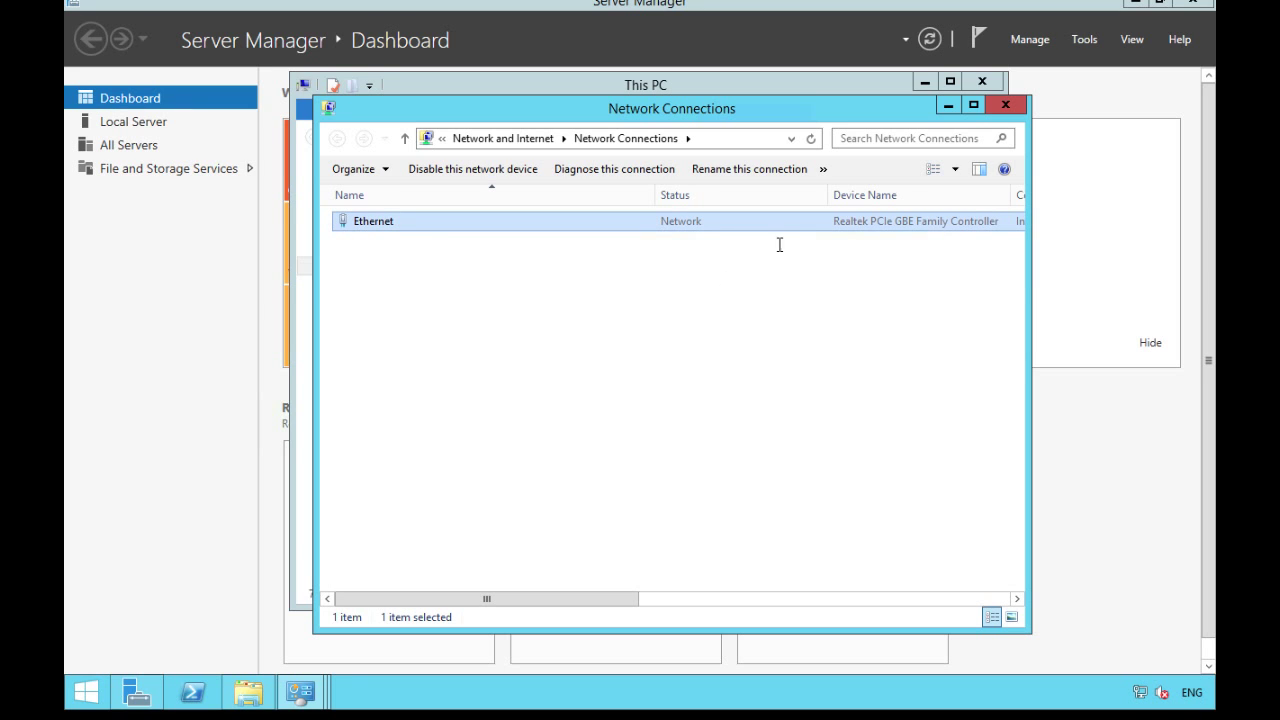
left_click(1006, 106)
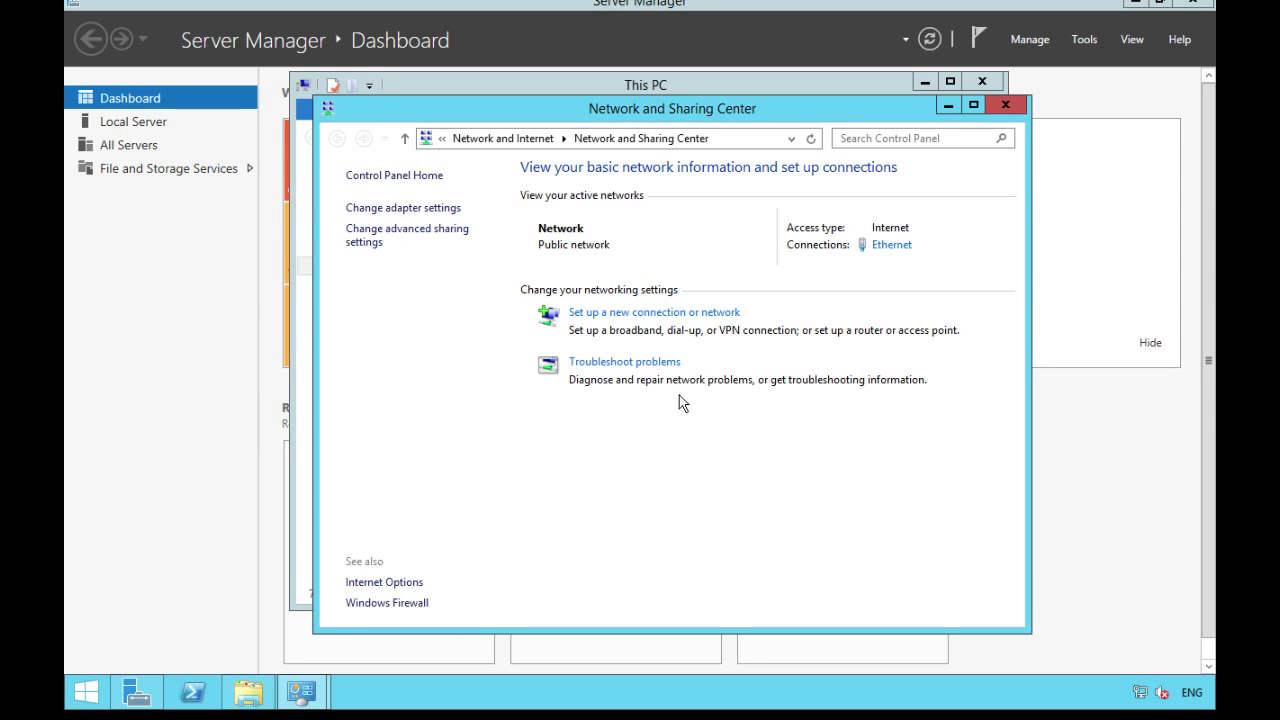
Check the Windows Firewall state for the public network, and close the open system and file windows.
left_click(380, 603)
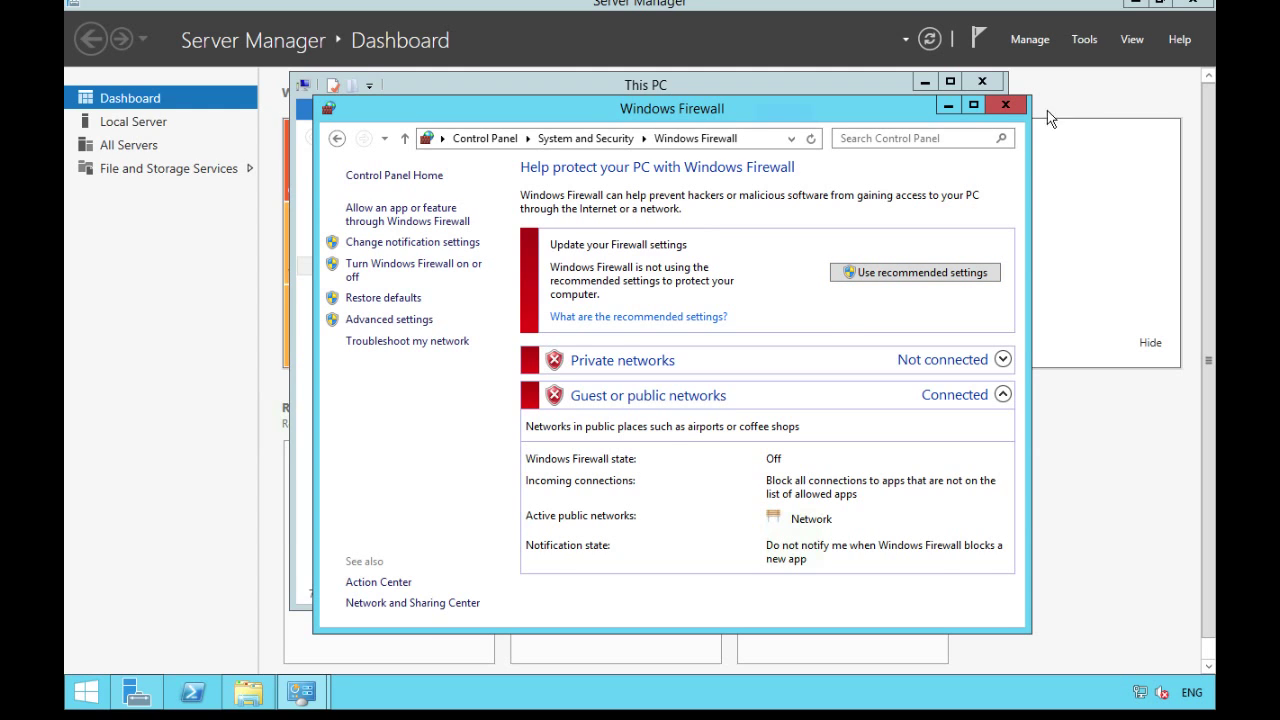
left_click(1005, 105)
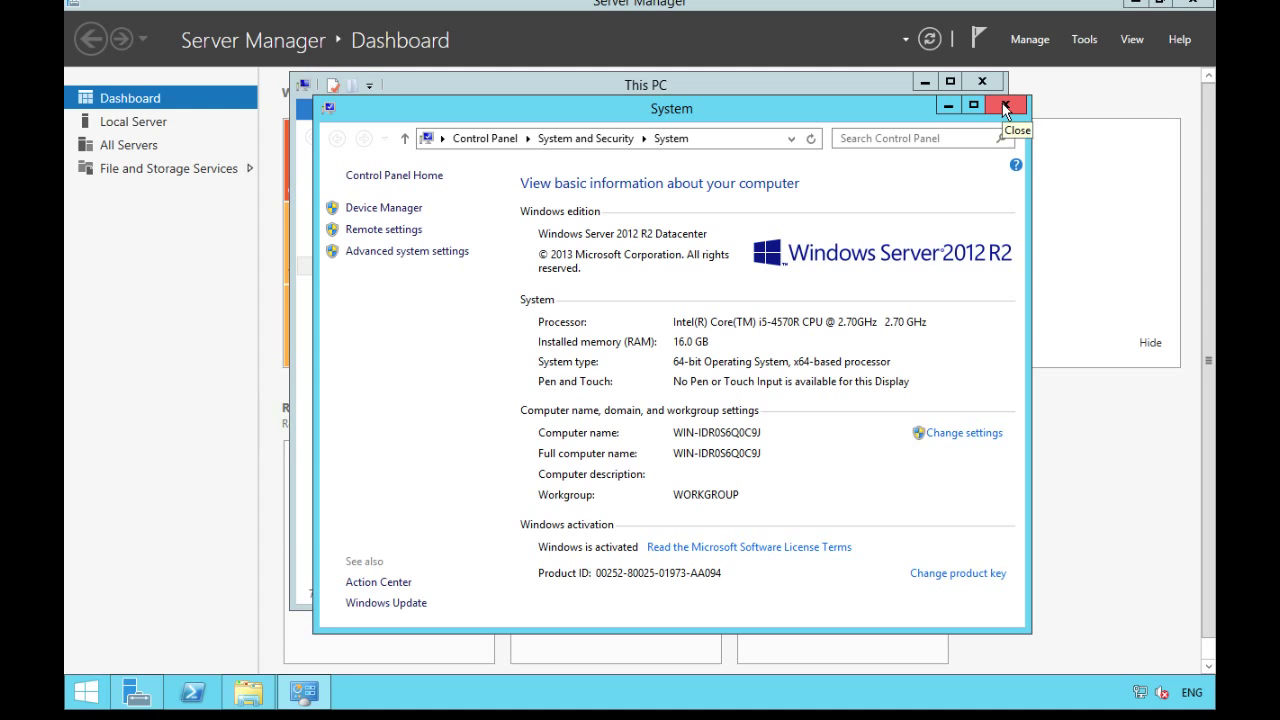
left_click(1005, 107)
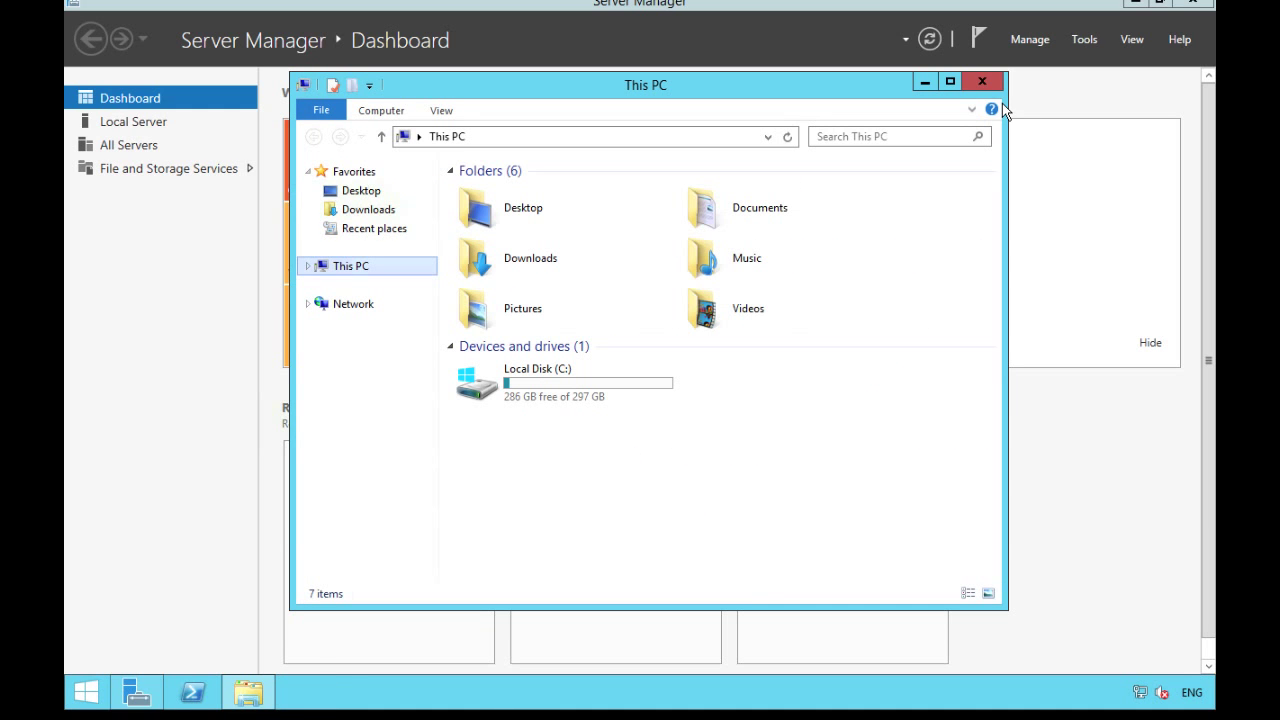
left_click(983, 82)
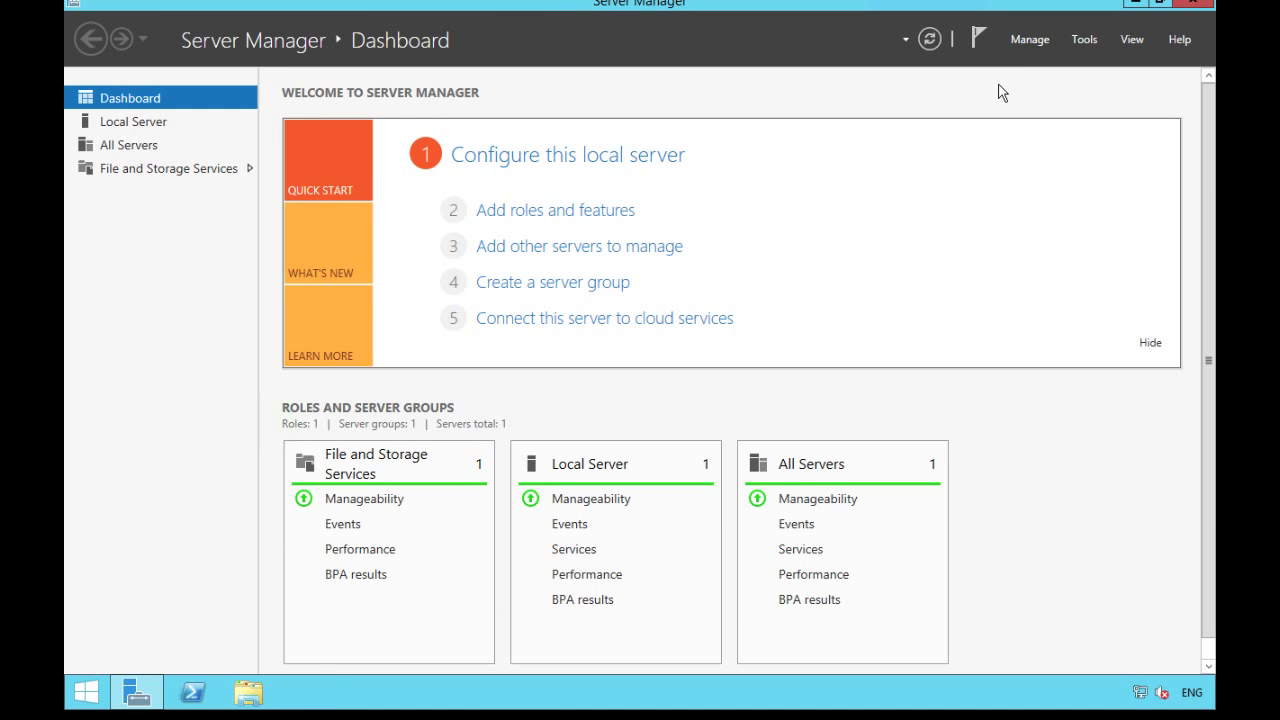
Start adding roles and features as a role-based or feature-based installation on the local server from the server pool.
left_click(631, 220)
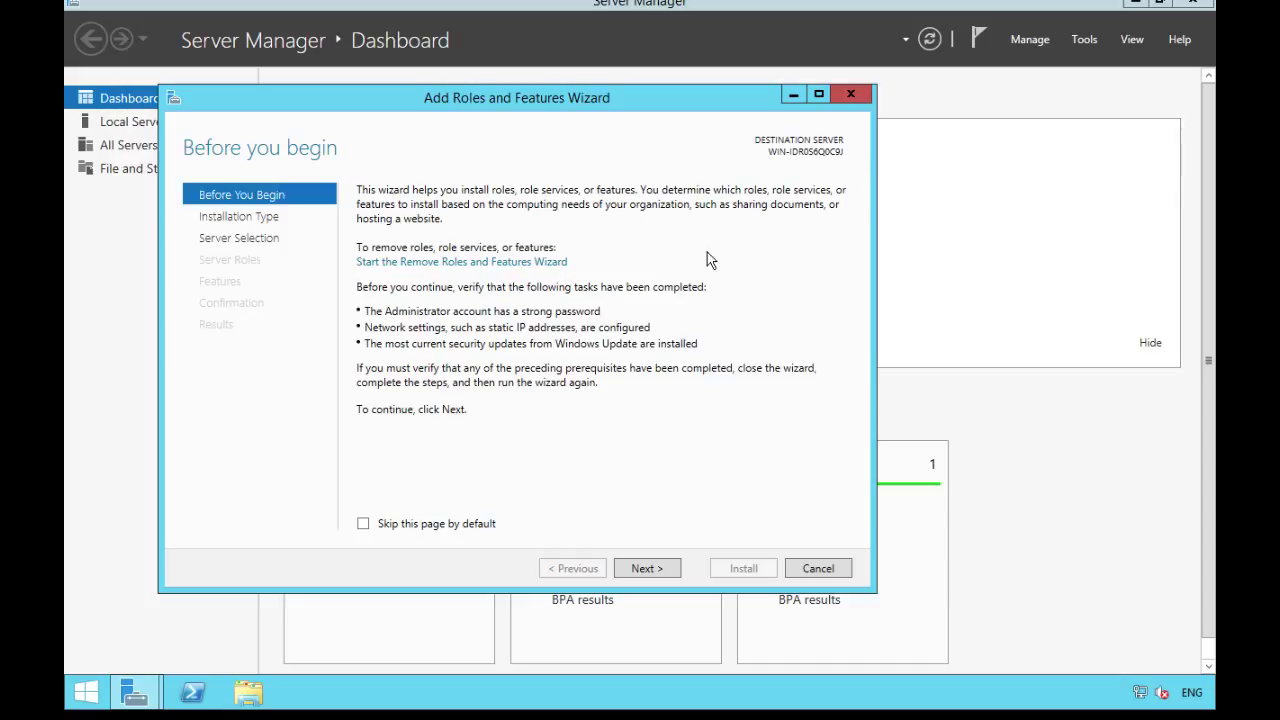
left_click(645, 568)
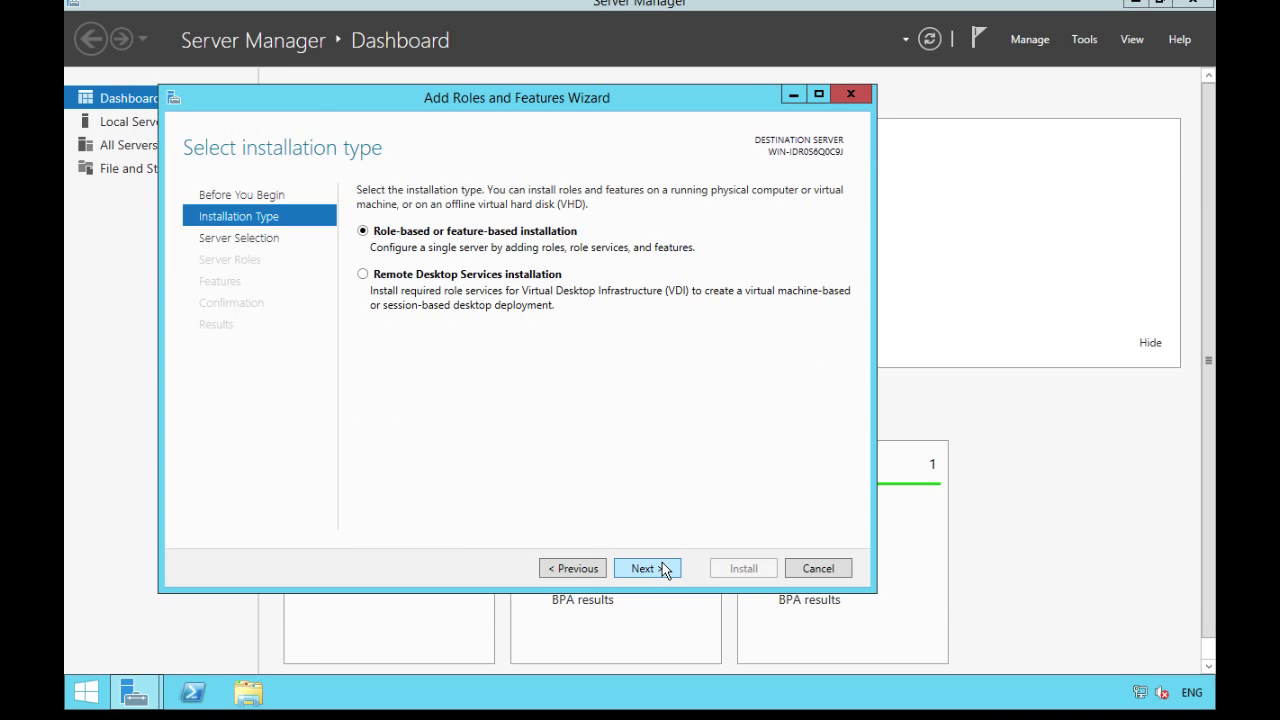
left_click(664, 570)
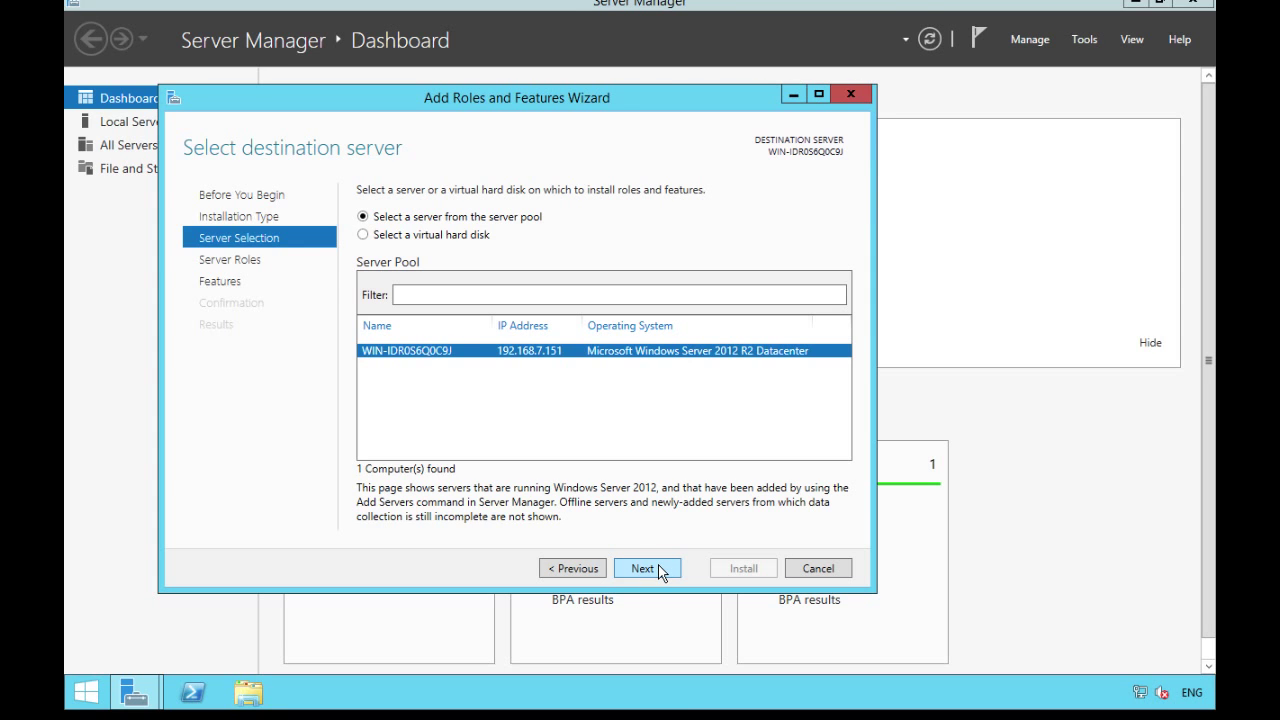
left_click(660, 570)
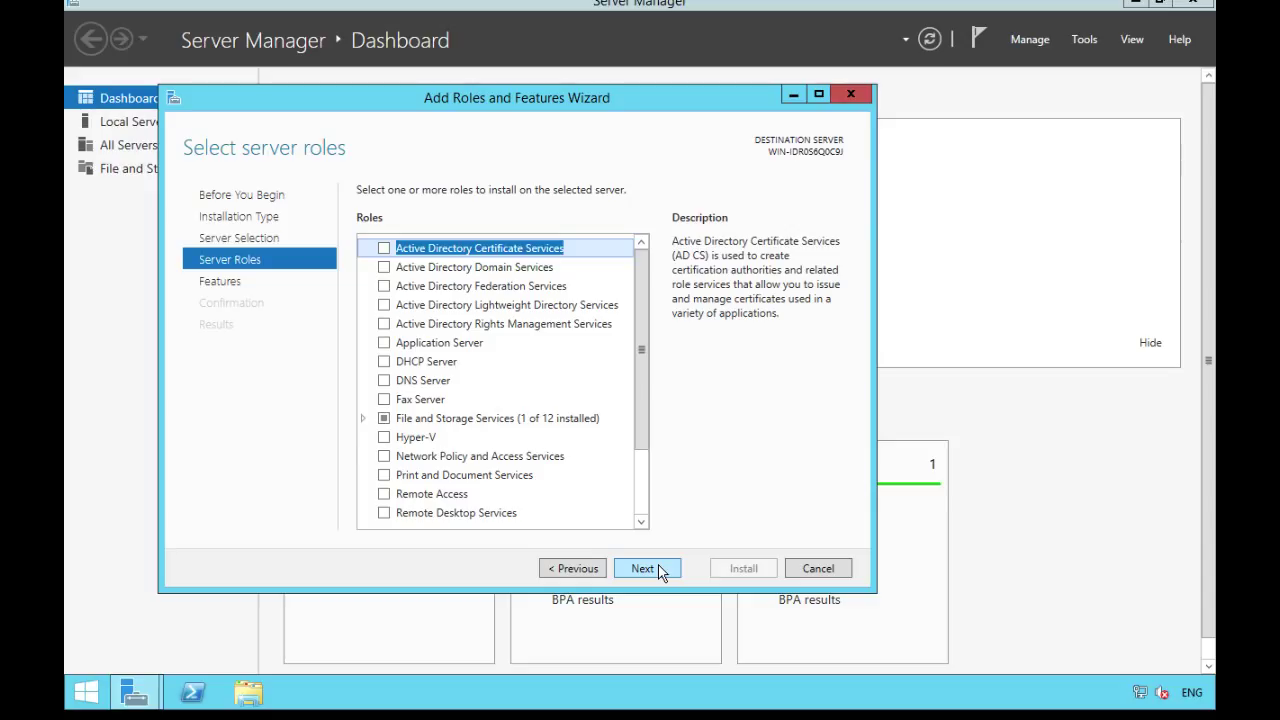
Select the Hyper-V server role and add its required features, including the management tools.
left_click(463, 444)
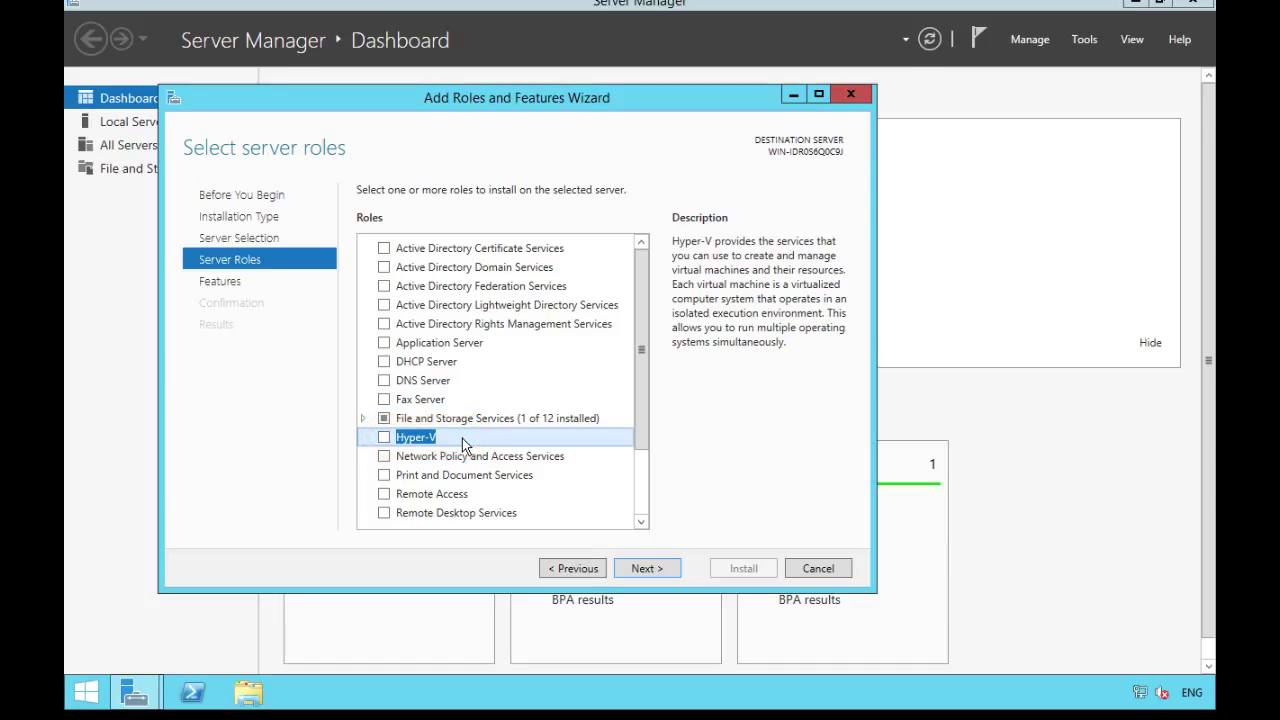
left_click(386, 438)
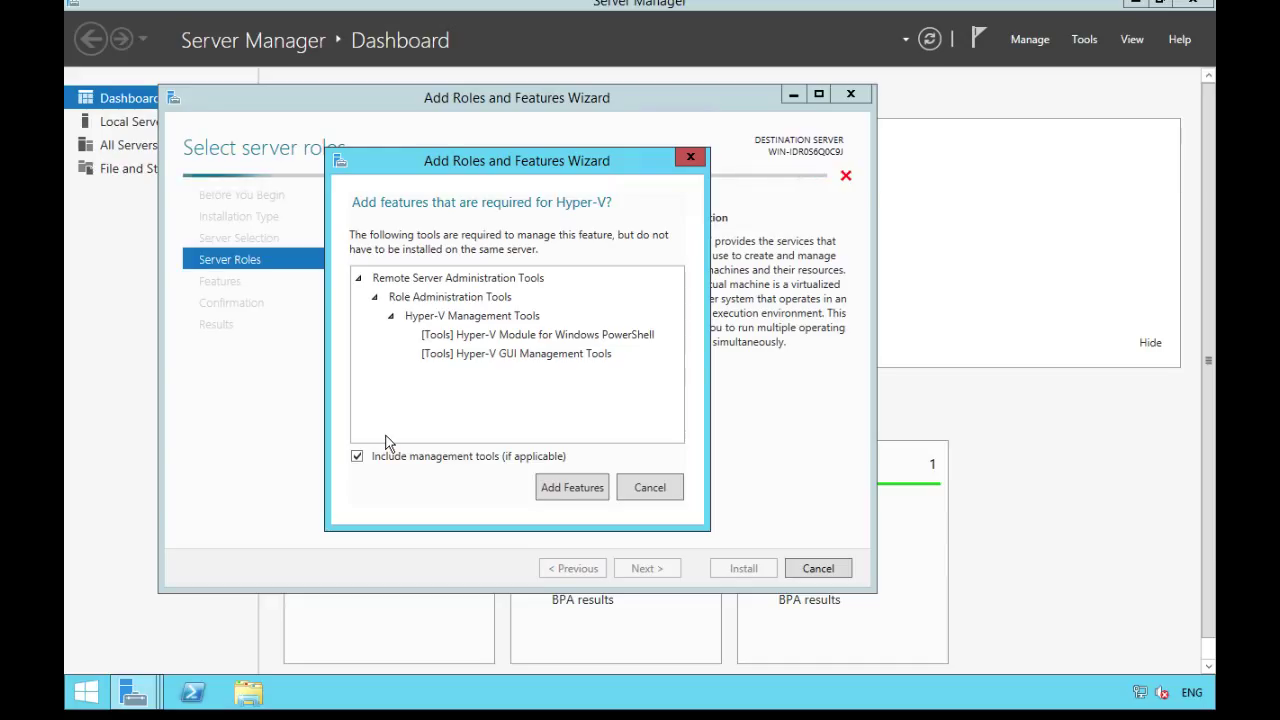
left_click(554, 487)
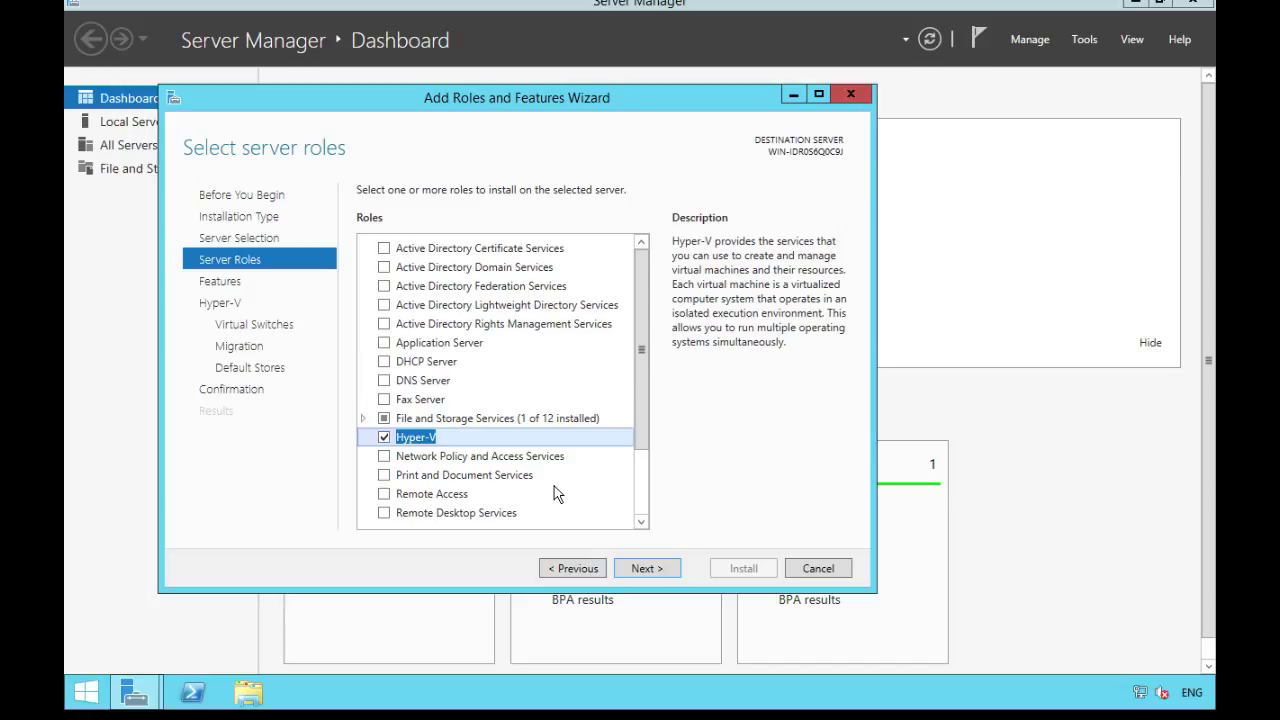
left_click(647, 568)
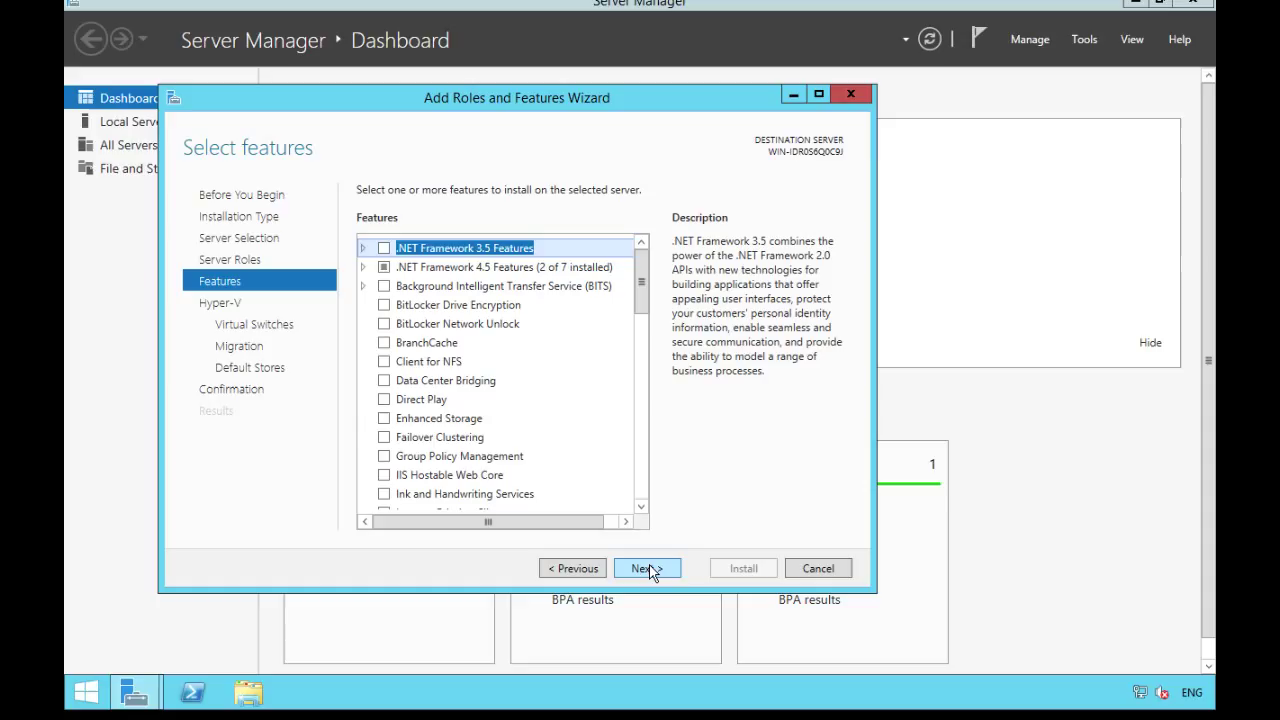
Select the Failover Clustering feature and add its required management tools.
left_click(510, 440)
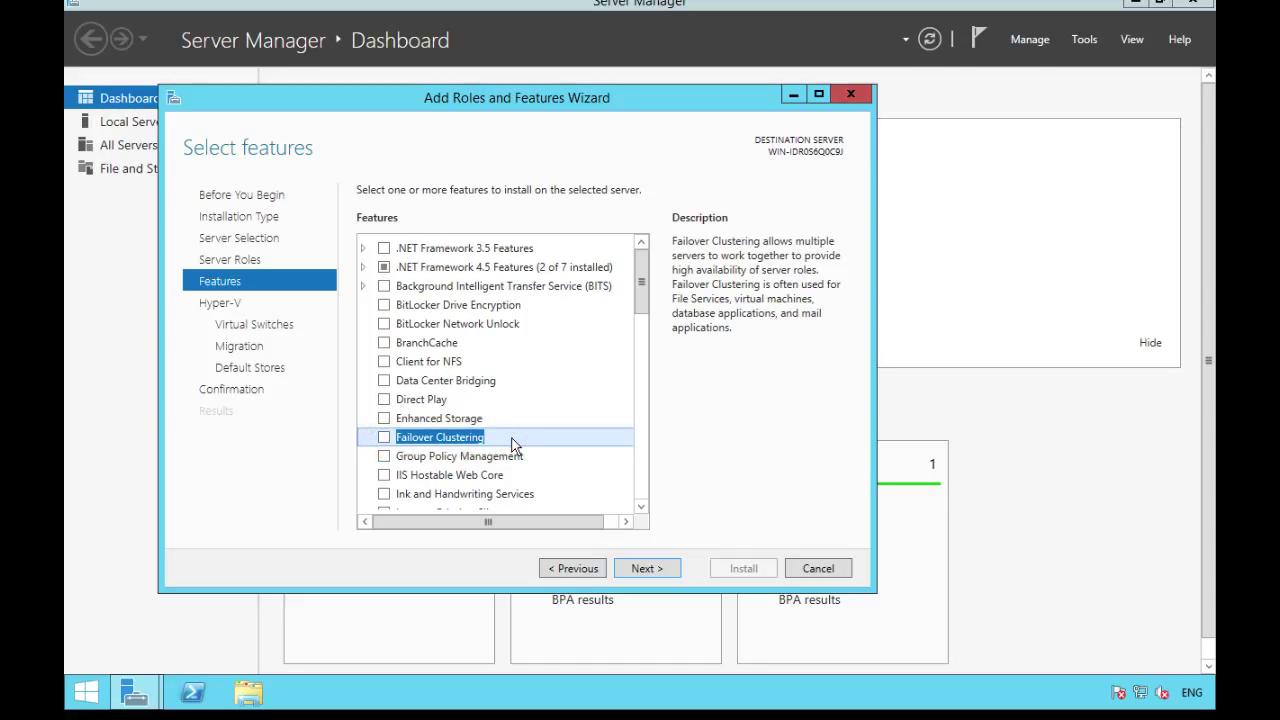
left_click(385, 438)
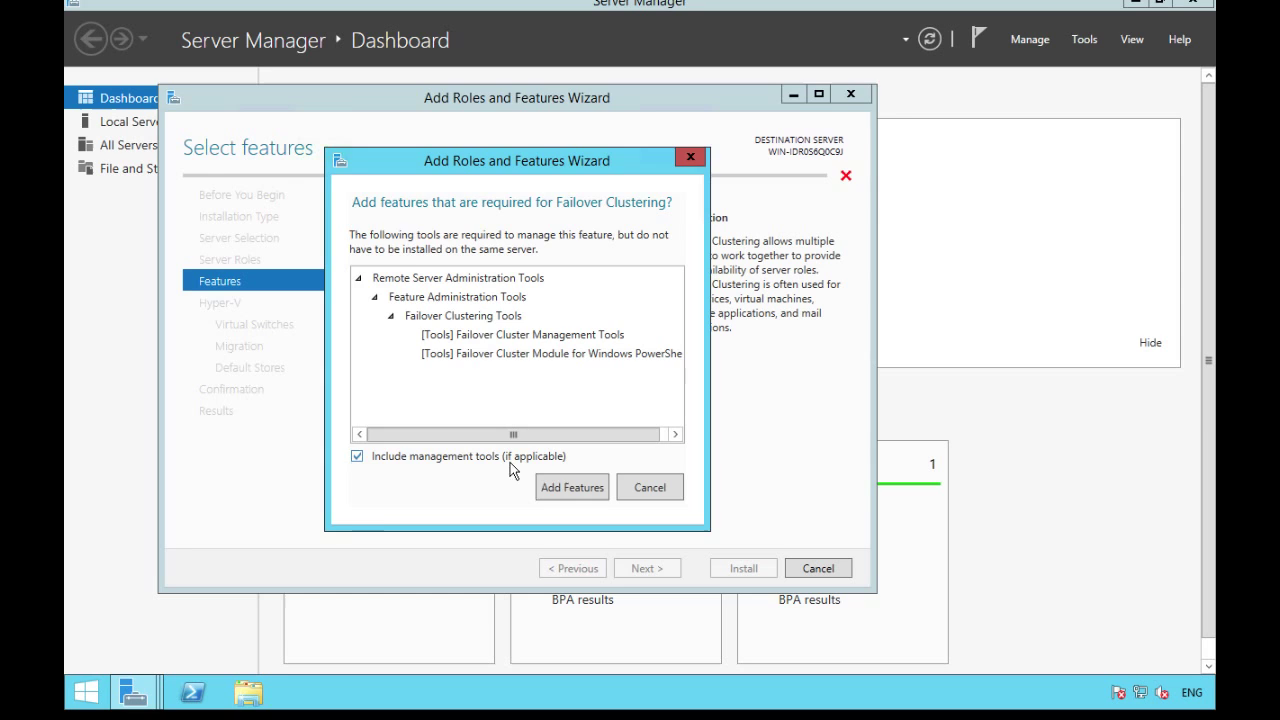
left_click(571, 488)
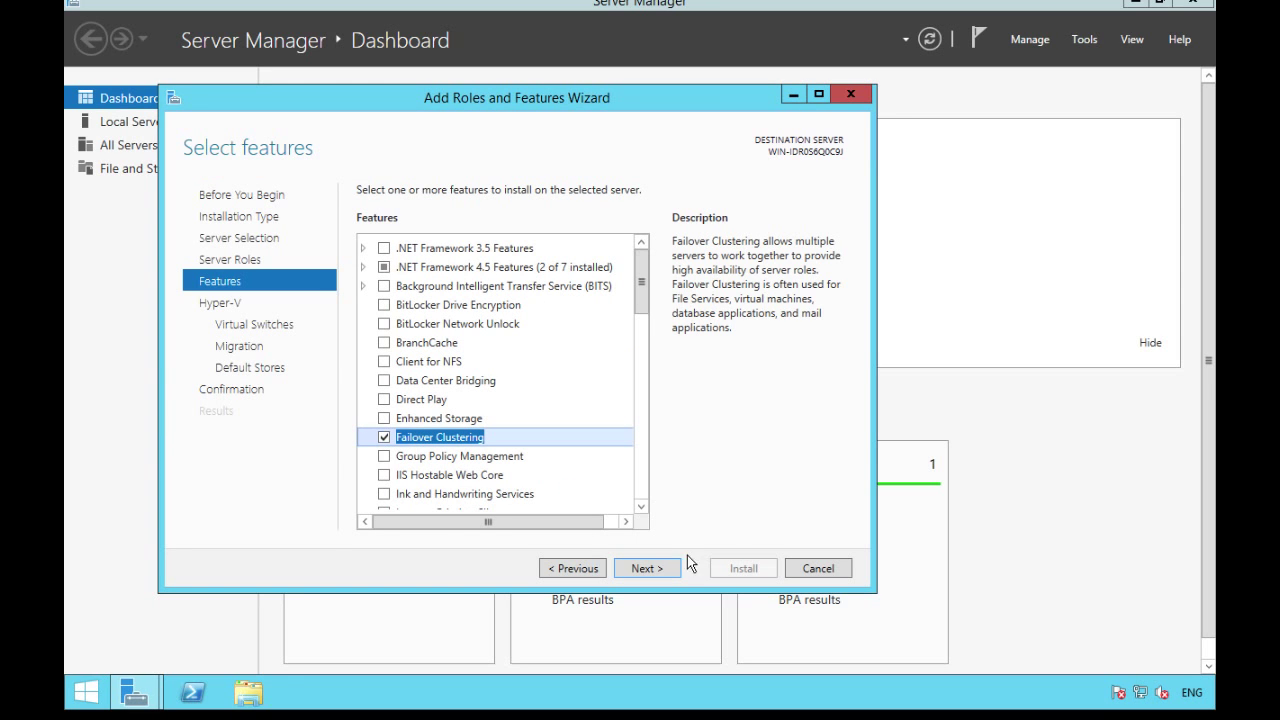
left_click(659, 570)
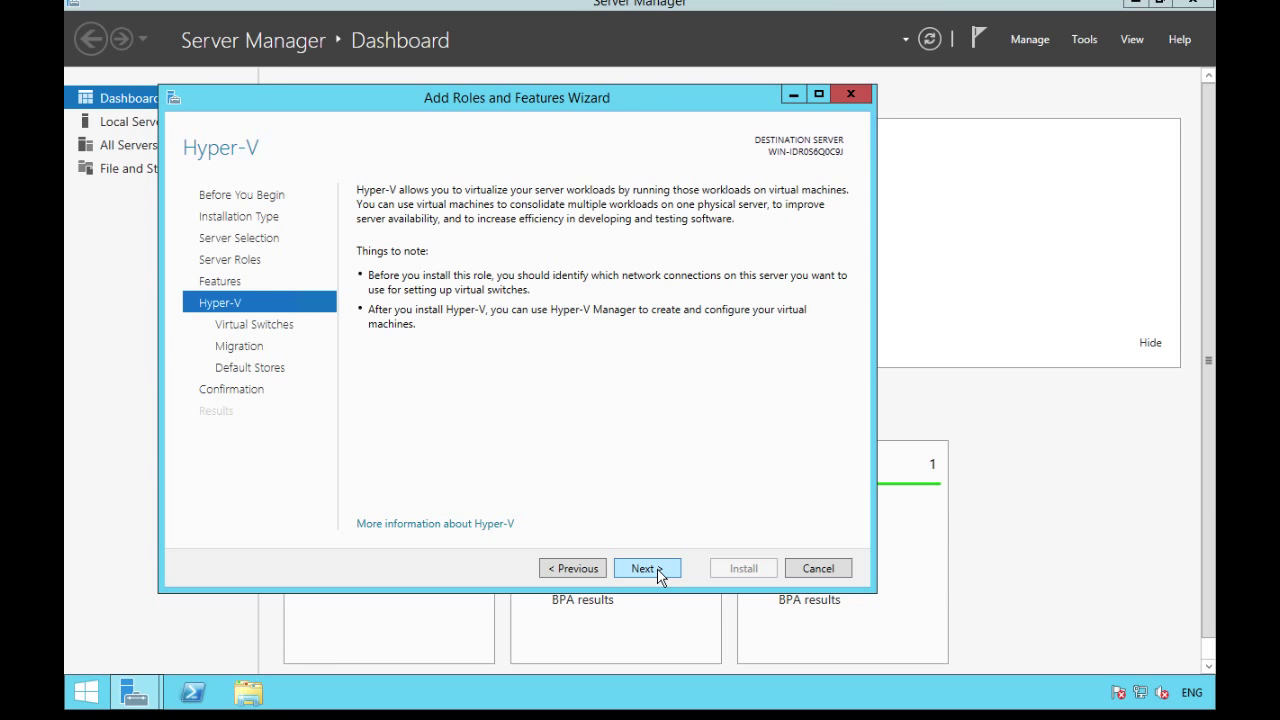
Select the Ethernet adapter for the Hyper-V virtual switch, leaving live migration disabled and the default storage locations in place.
left_click(659, 570)
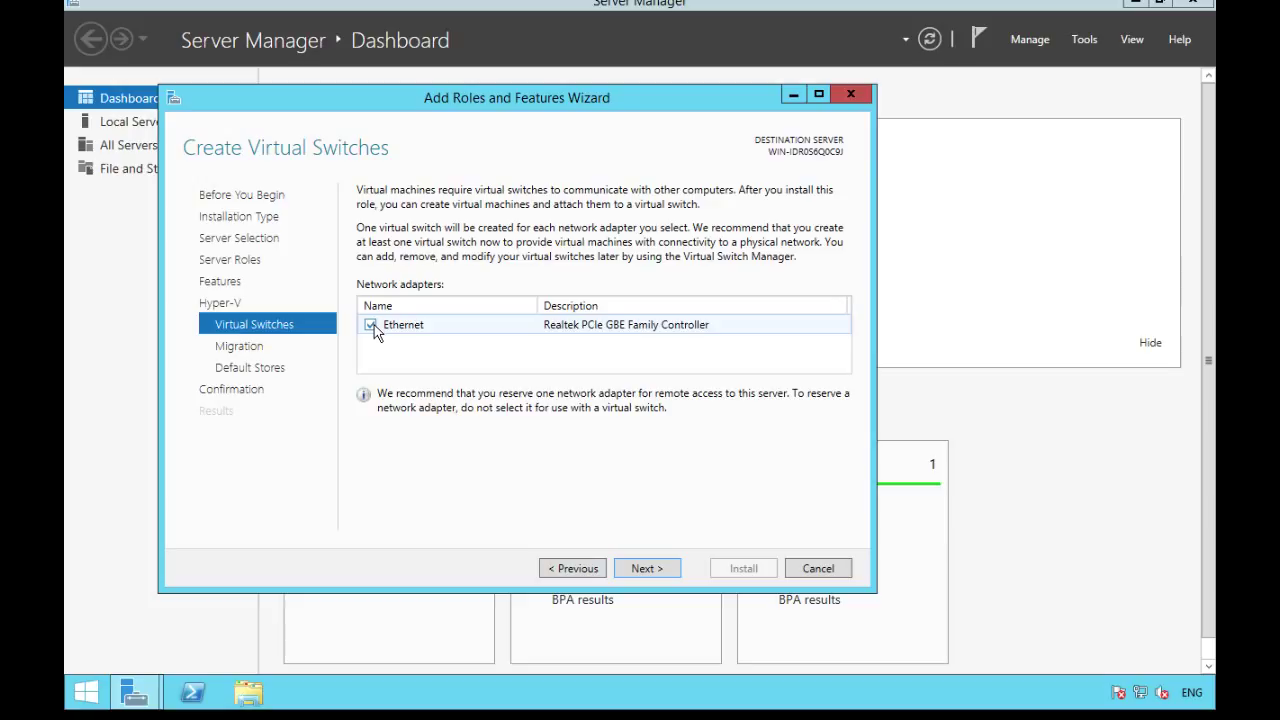
left_click(647, 568)
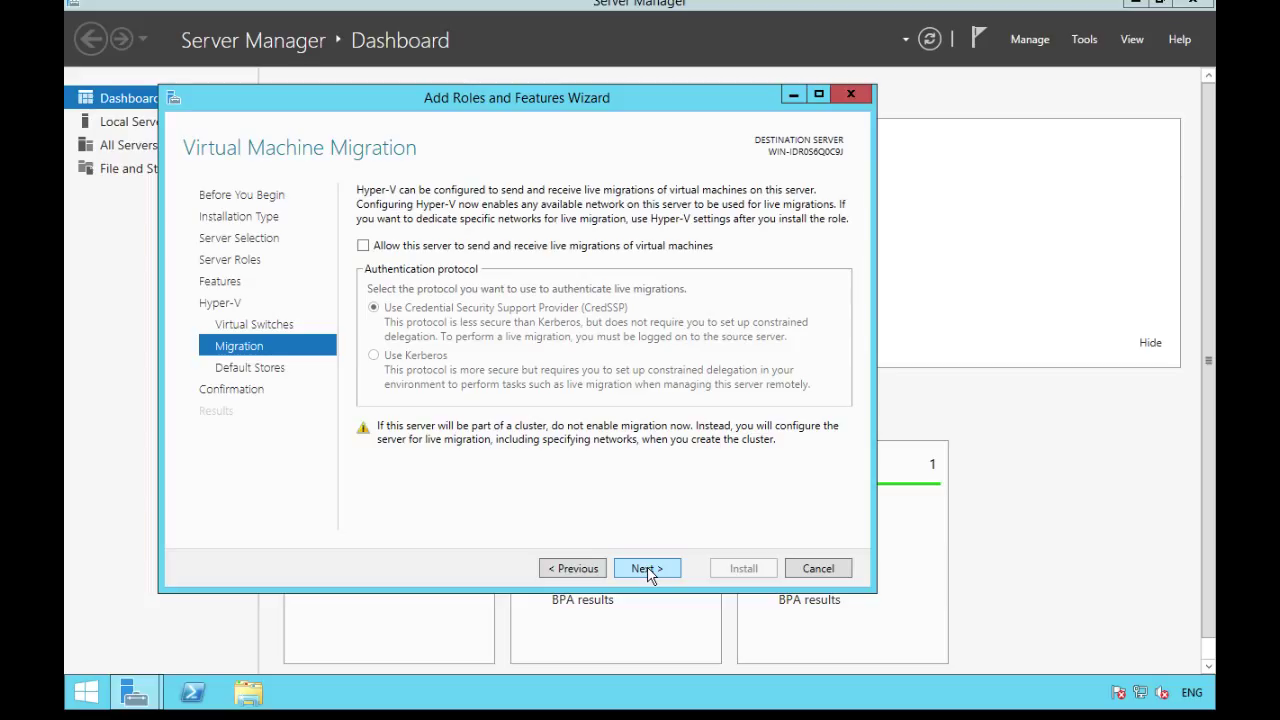
left_click(647, 568)
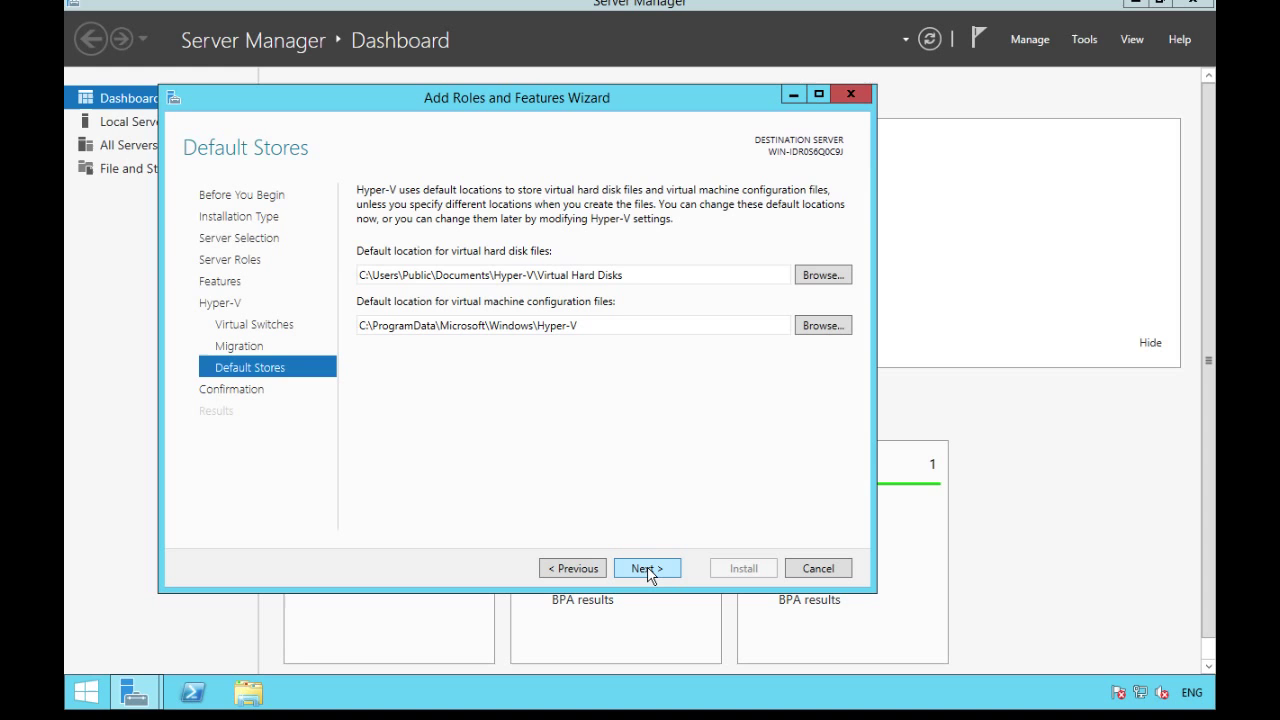
left_click(647, 568)
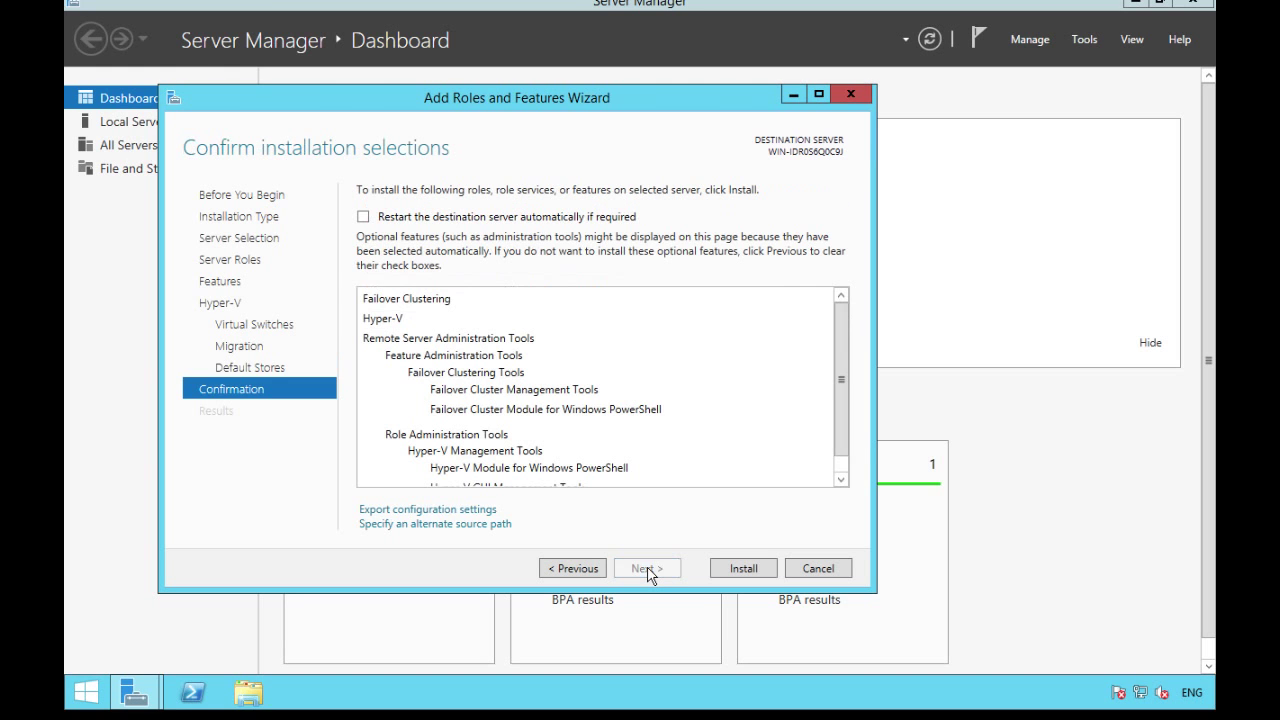
Allow the destination server to restart automatically if required and install the selected roles and features.
left_click(365, 217)
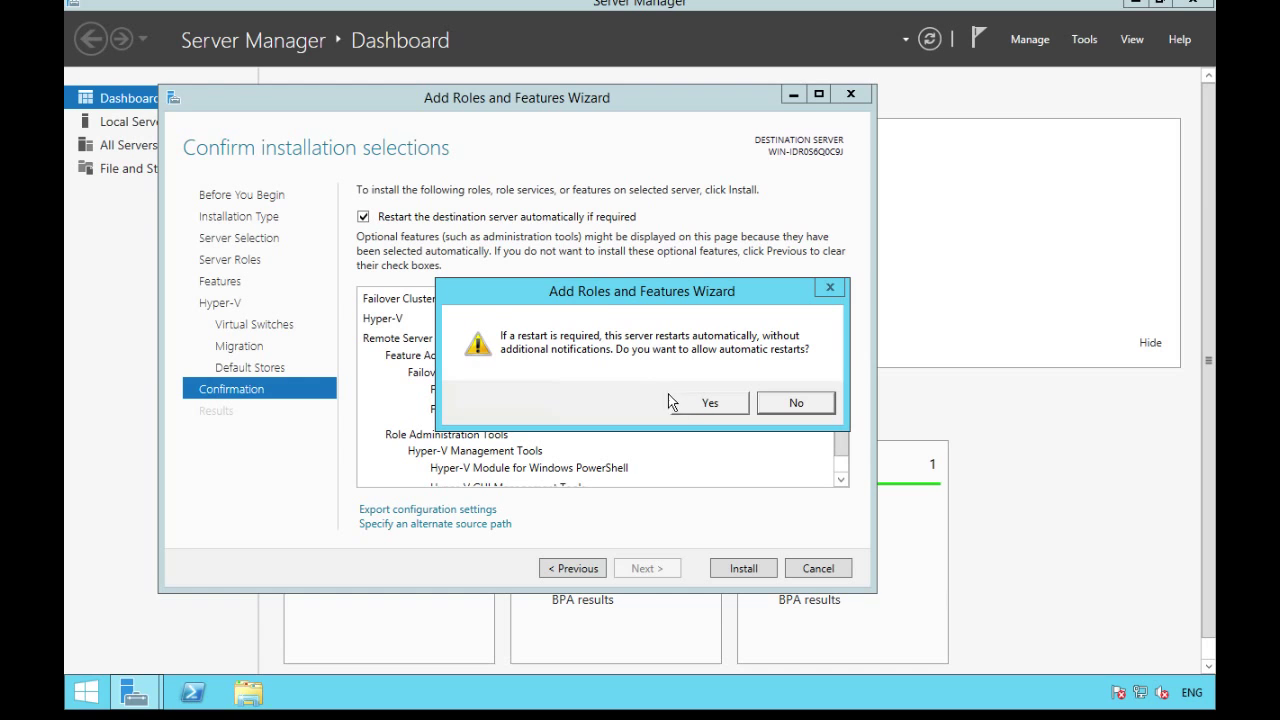
left_click(700, 402)
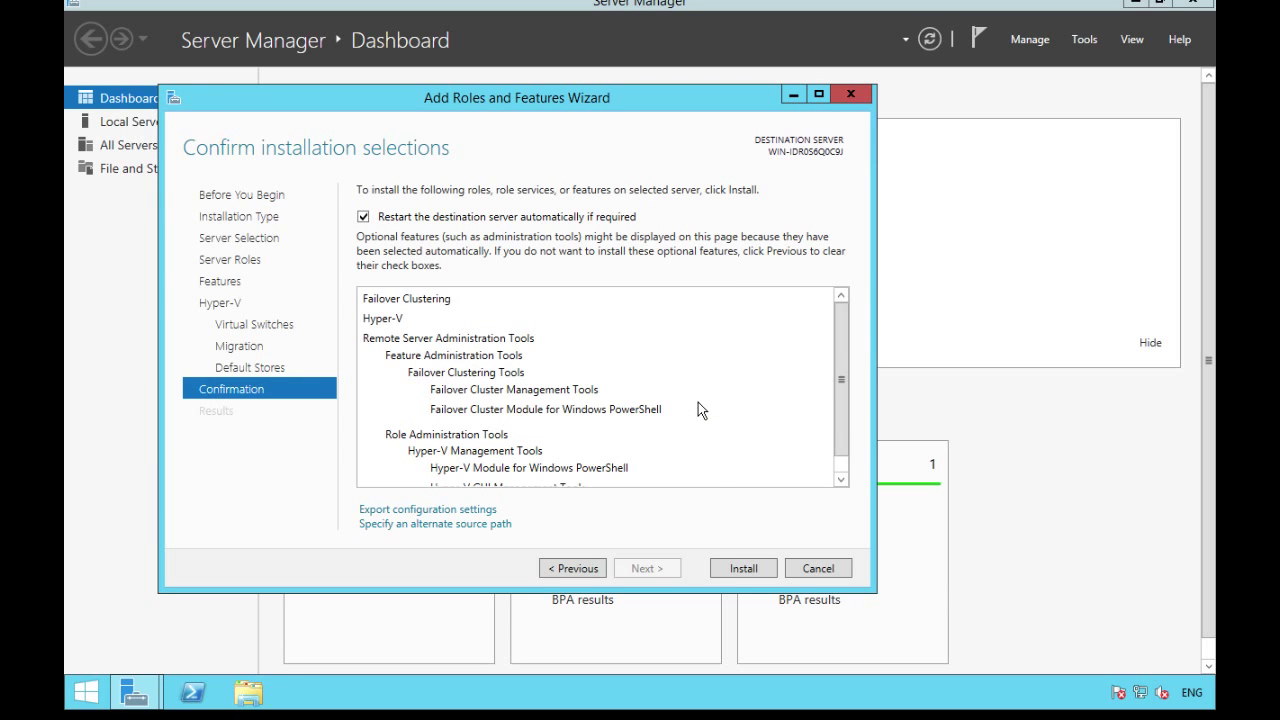
left_click(743, 568)
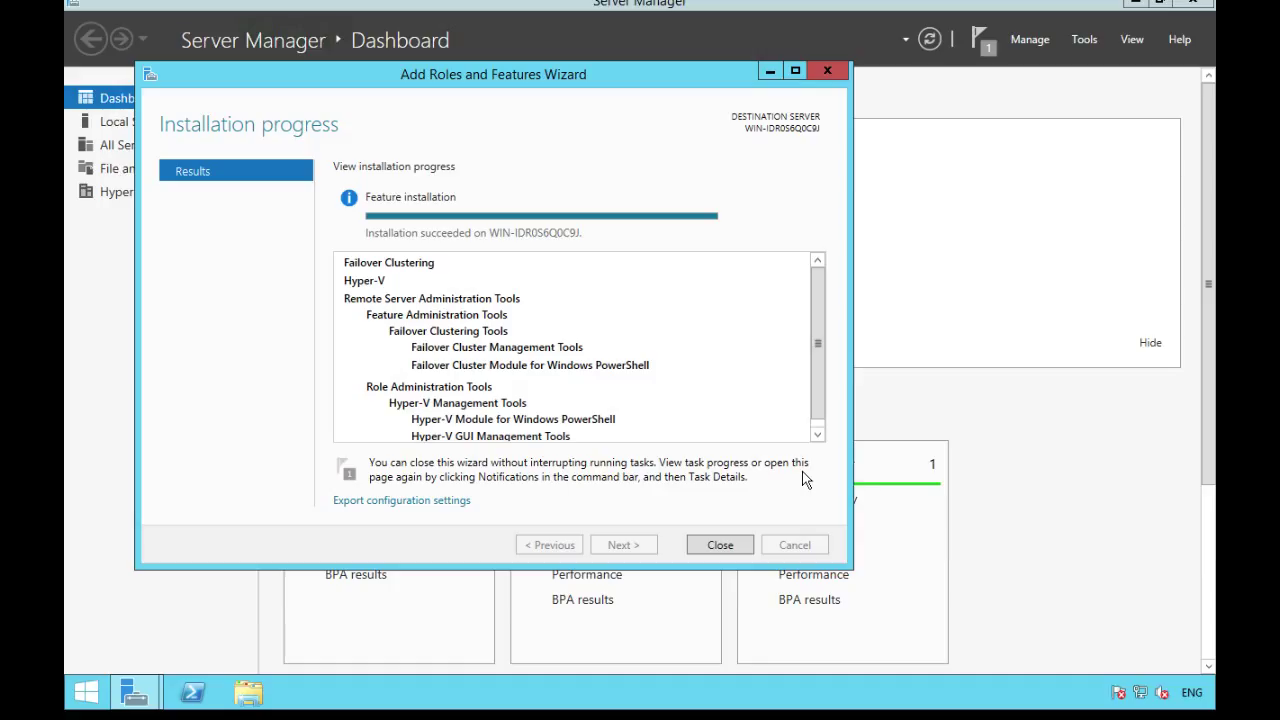
Close the finished installation wizard, view the server's Hyper-V role page and open Hyper-V Manager.
left_click(729, 550)
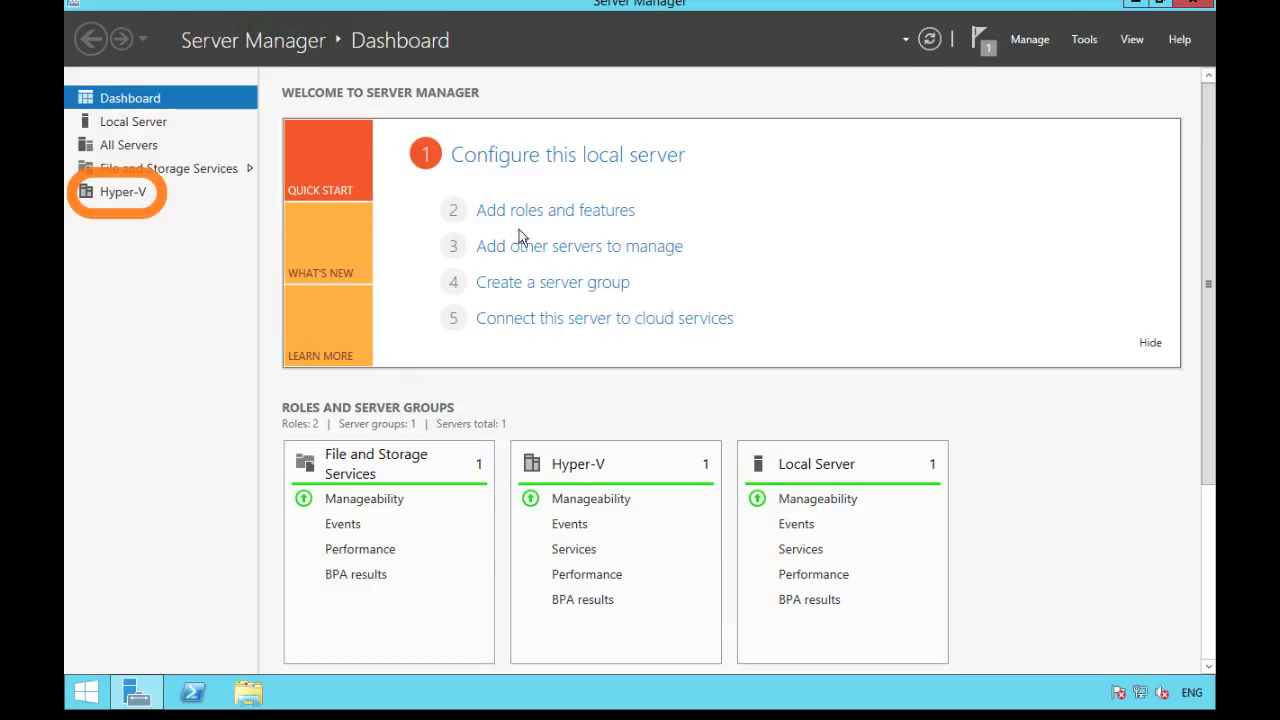
left_click(168, 190)
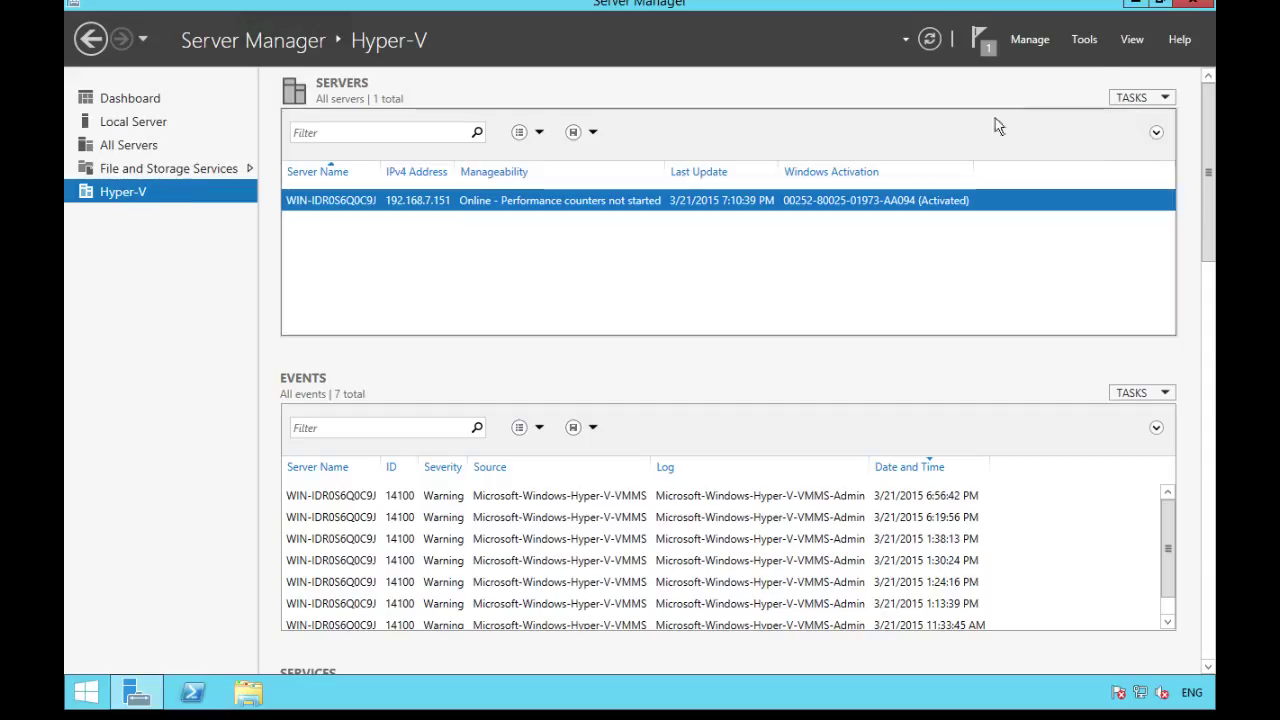
left_click(1084, 39)
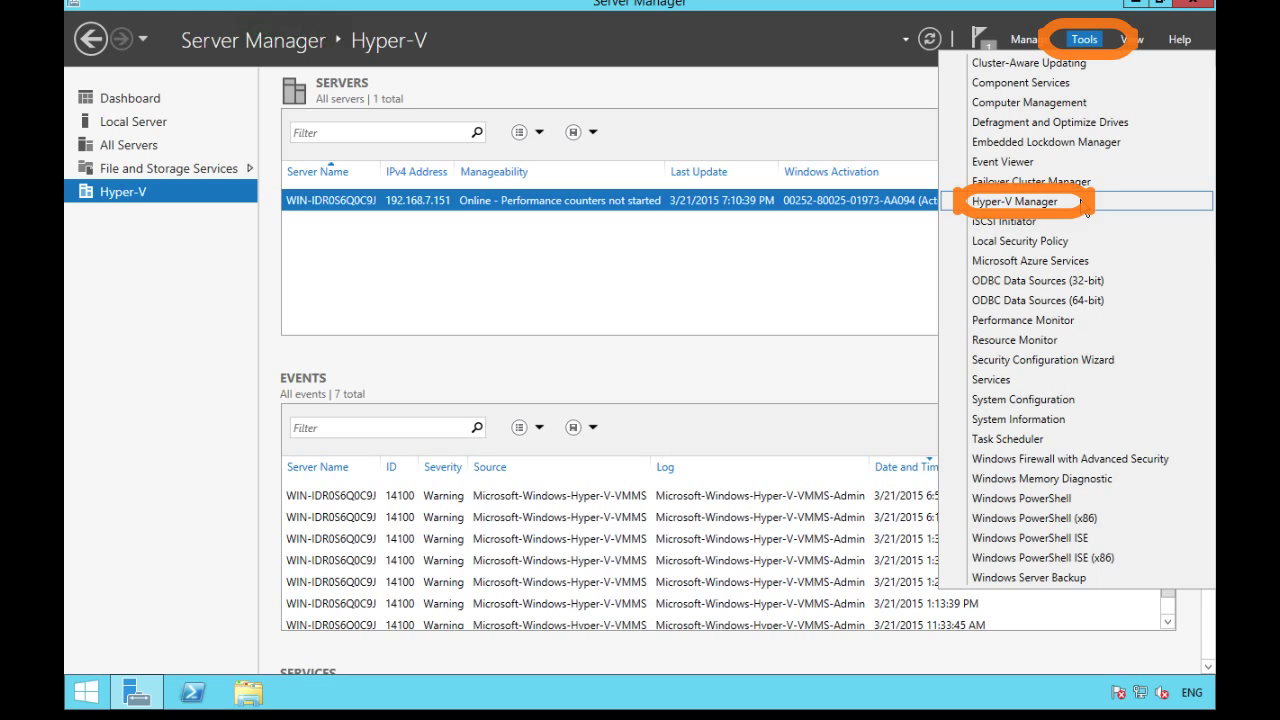
left_click(1014, 201)
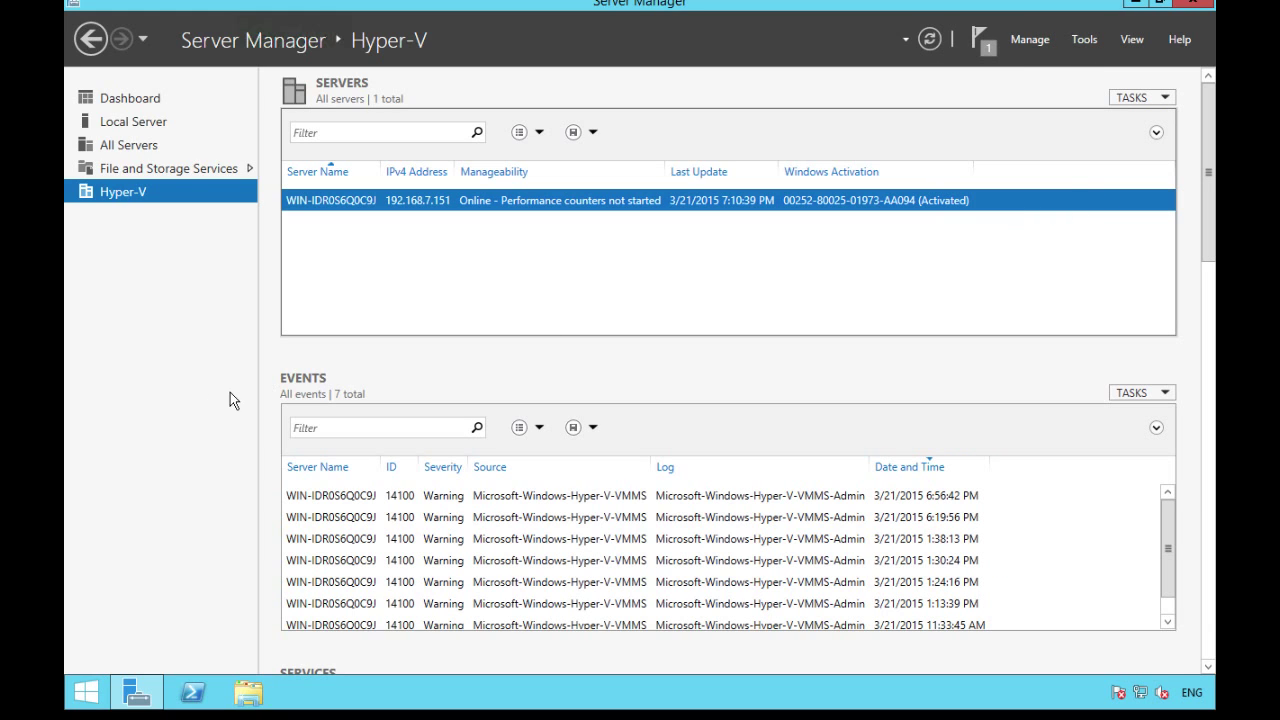
Launch Hyper-V Manager through the Run dialog with the command virtmgmt.msc.
key("super+r")
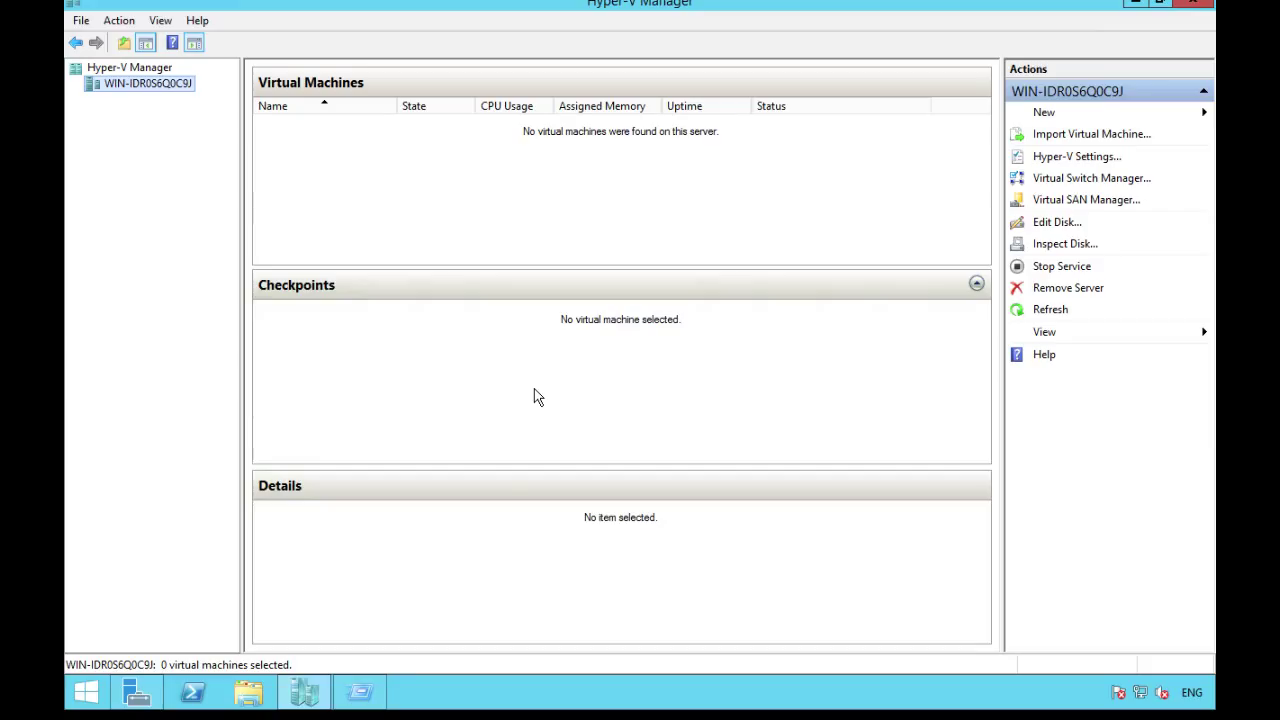
mouse_move(362, 692)
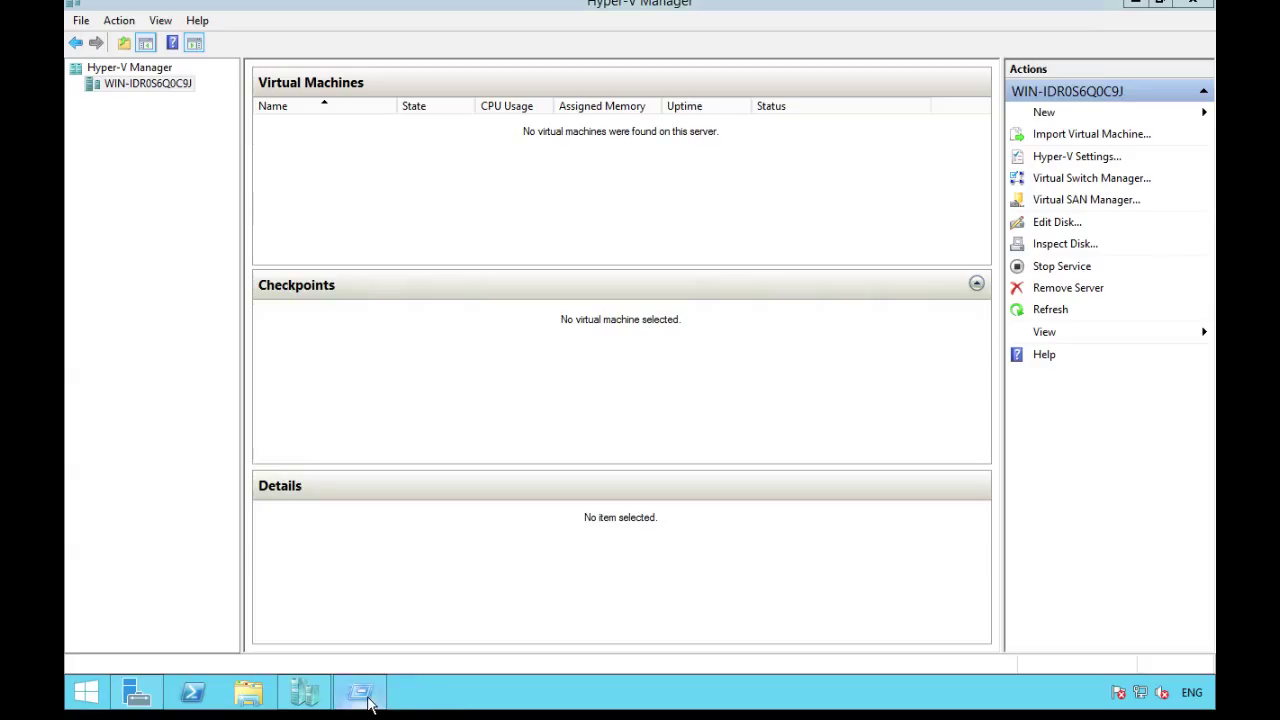
left_click(368, 703)
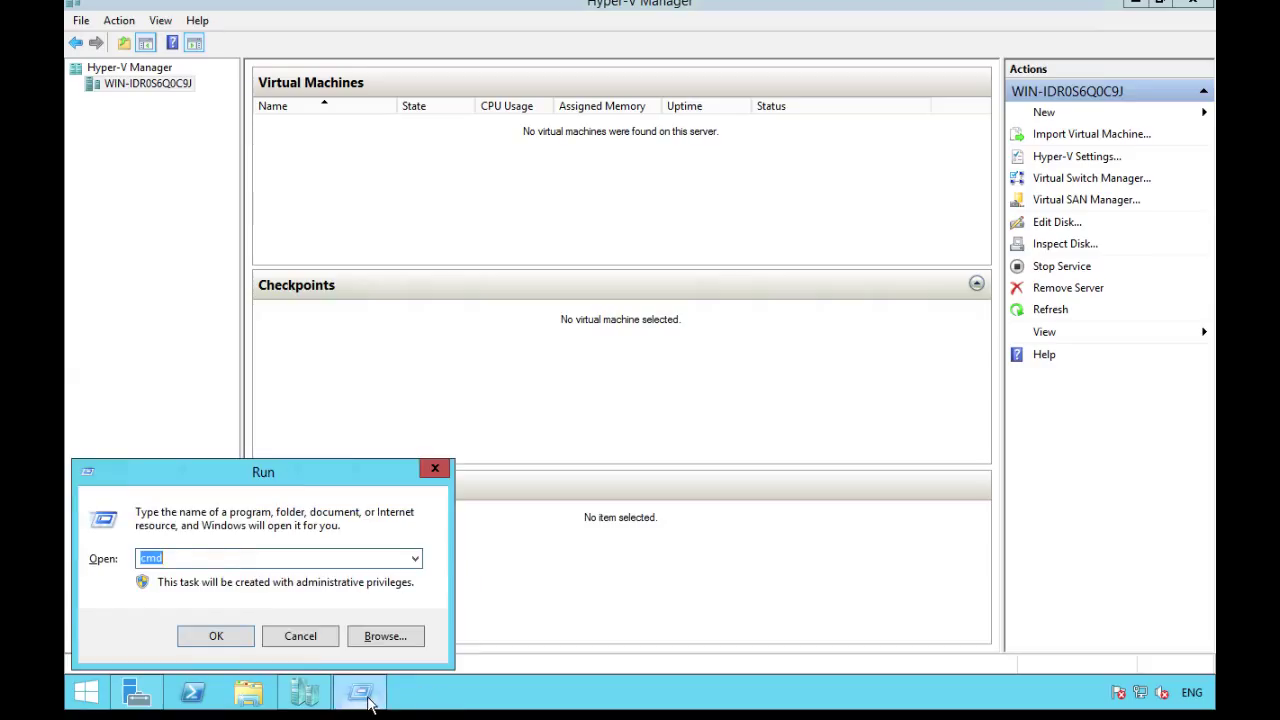
left_click(184, 558)
key("BackSpace")
key("BackSpace")
key("BackSpace")
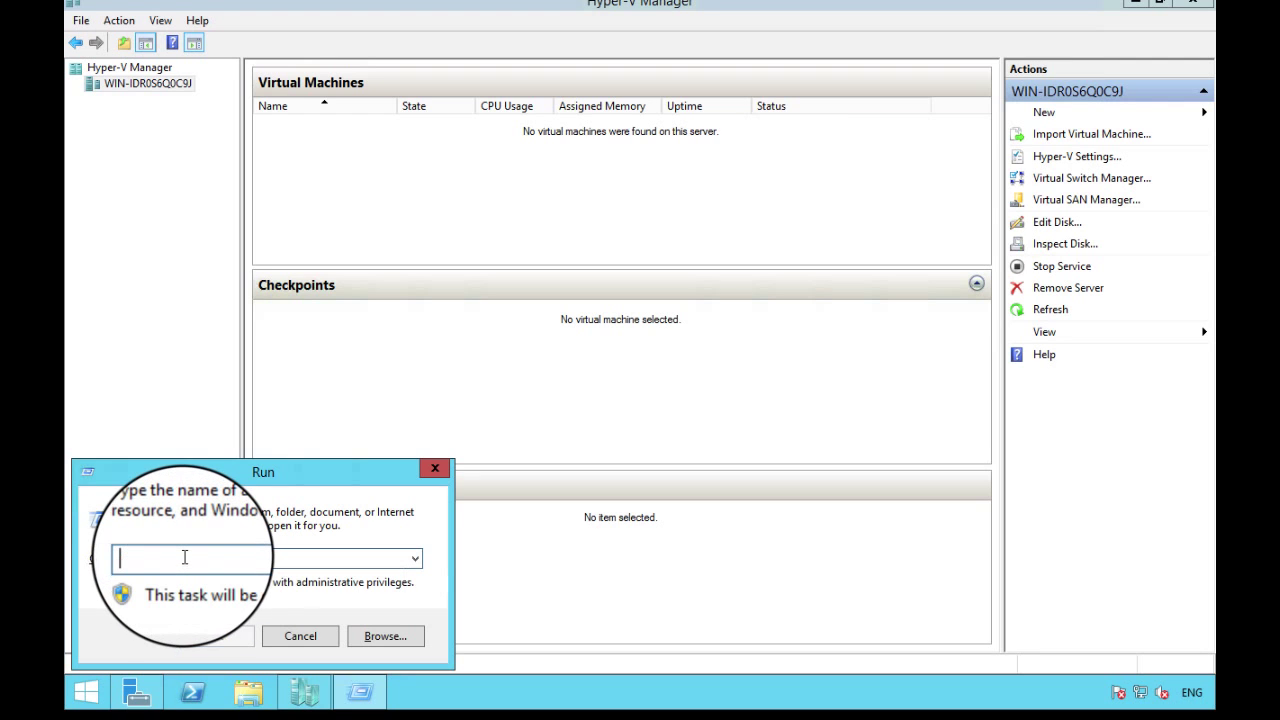
type("virt")
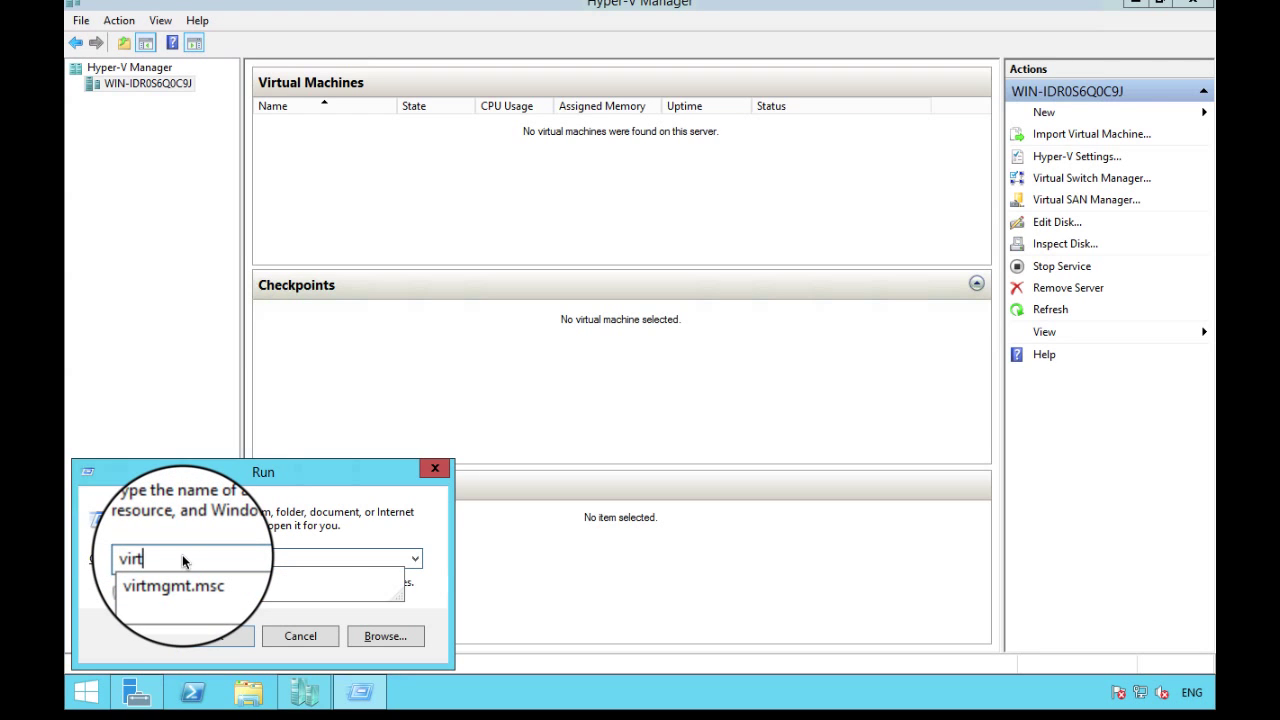
type("mgmt.msc")
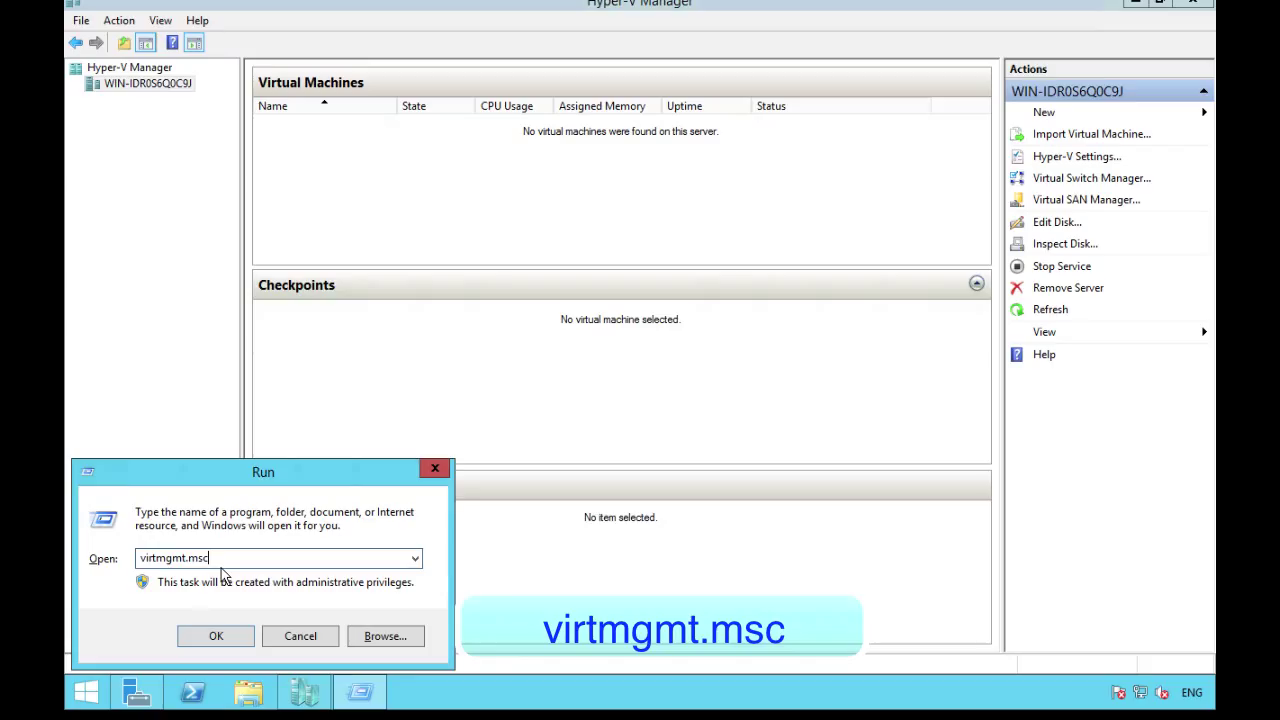
left_click(215, 636)
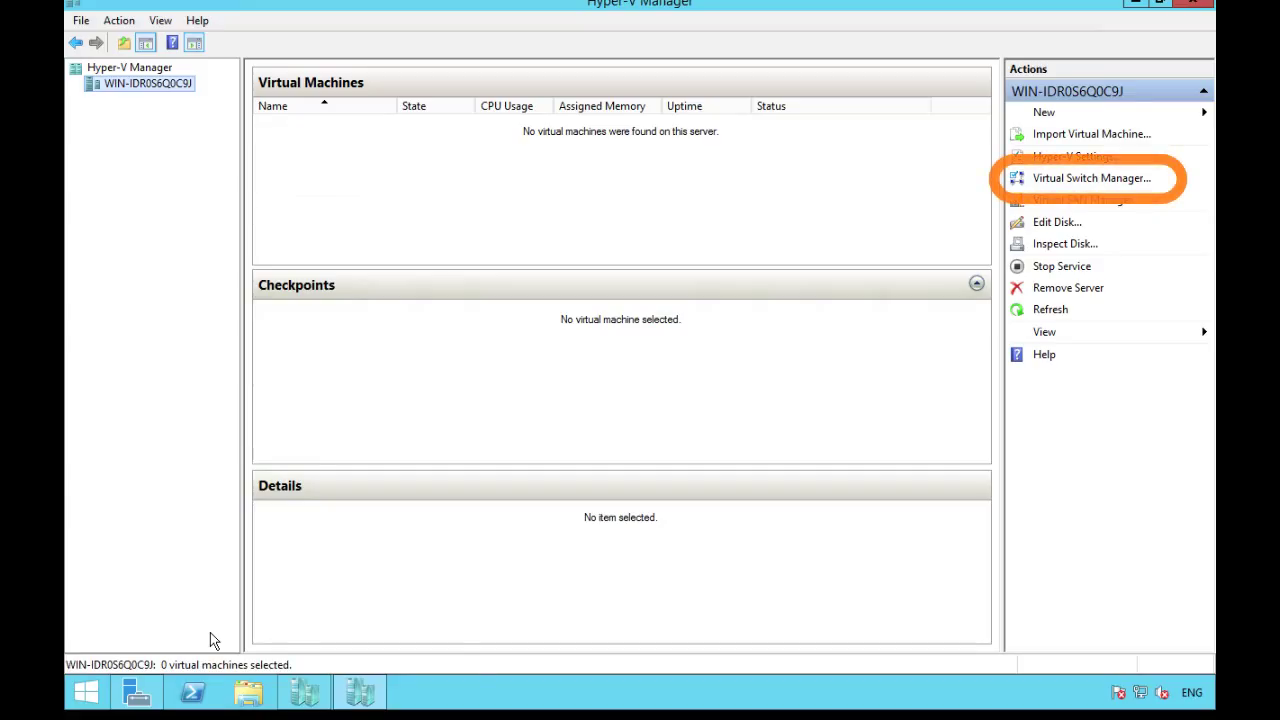
Rename the external virtual switch on the Realtek PCIe GBE Family Controller to HyperV_LAN and apply the change.
left_click(1128, 180)
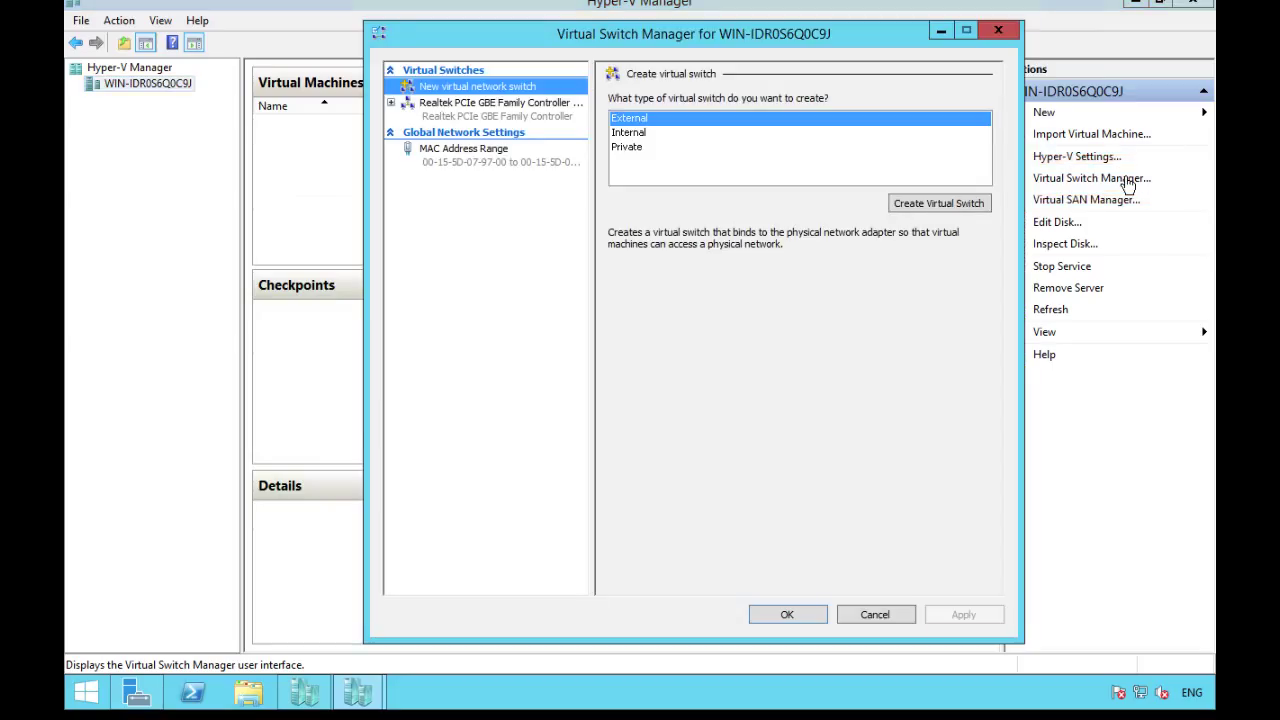
left_click(533, 112)
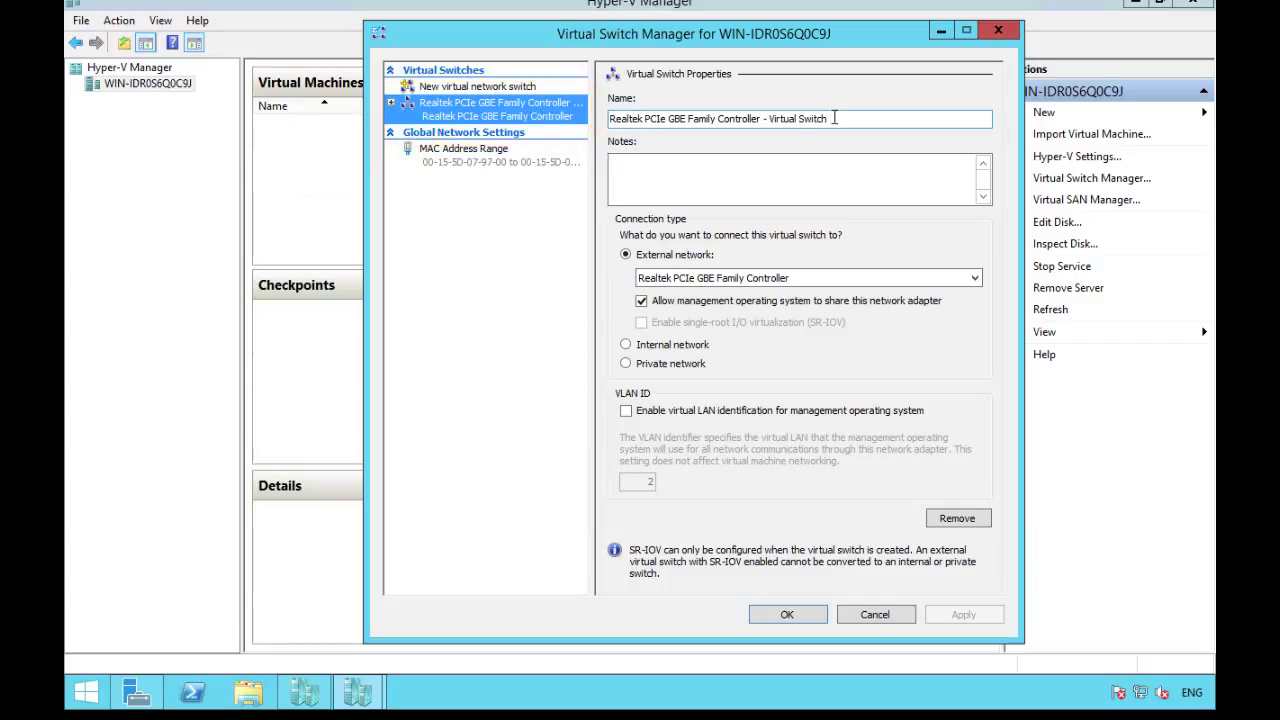
left_click_drag(834, 118, 611, 121)
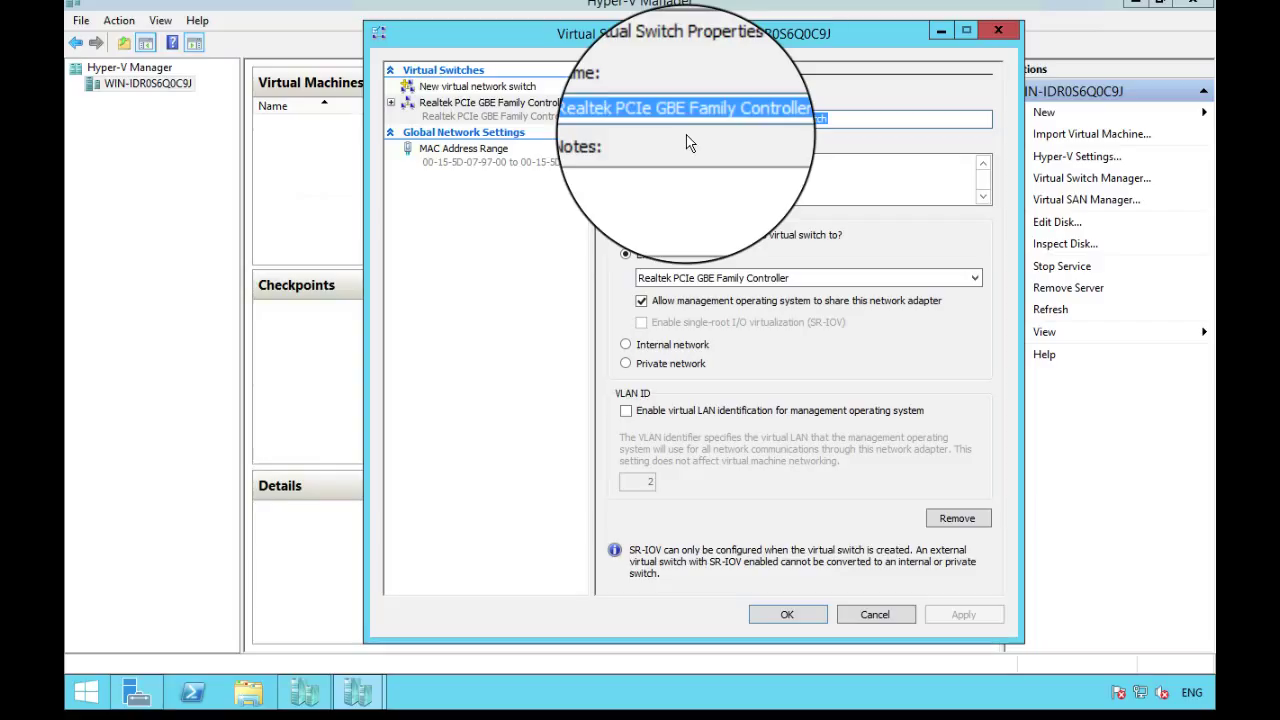
key("BackSpace")
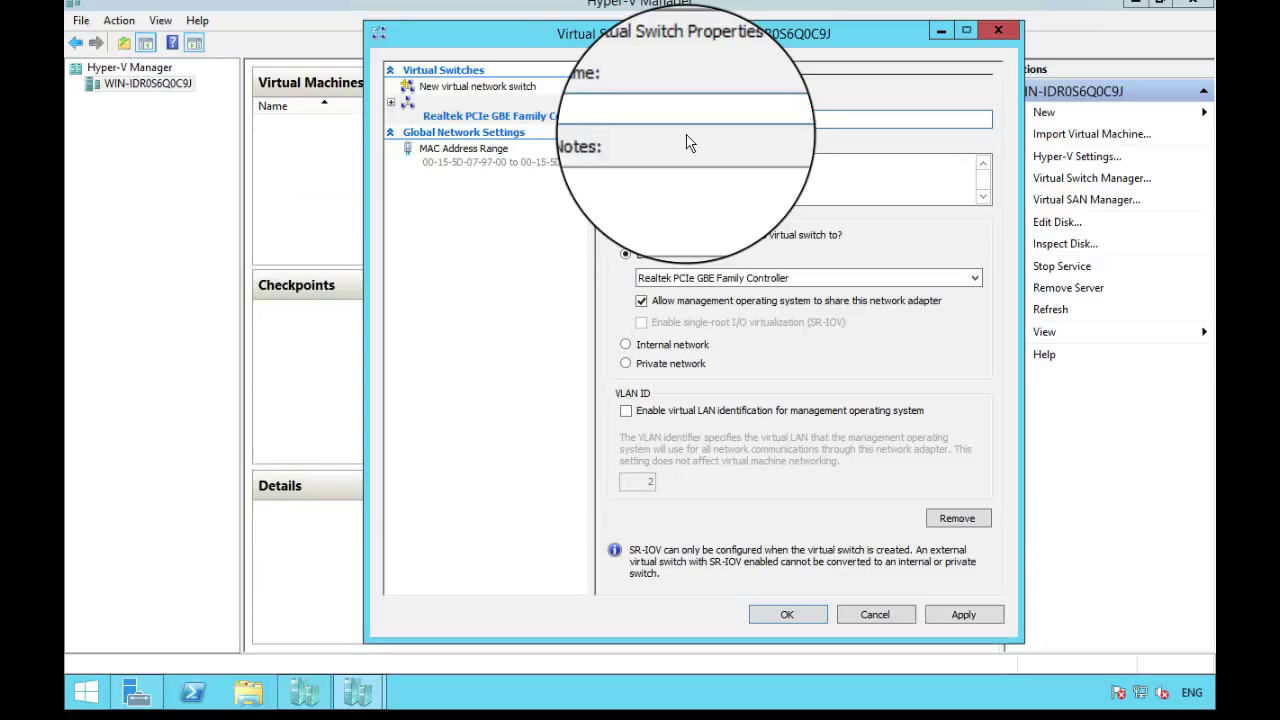
type("HyperV_")
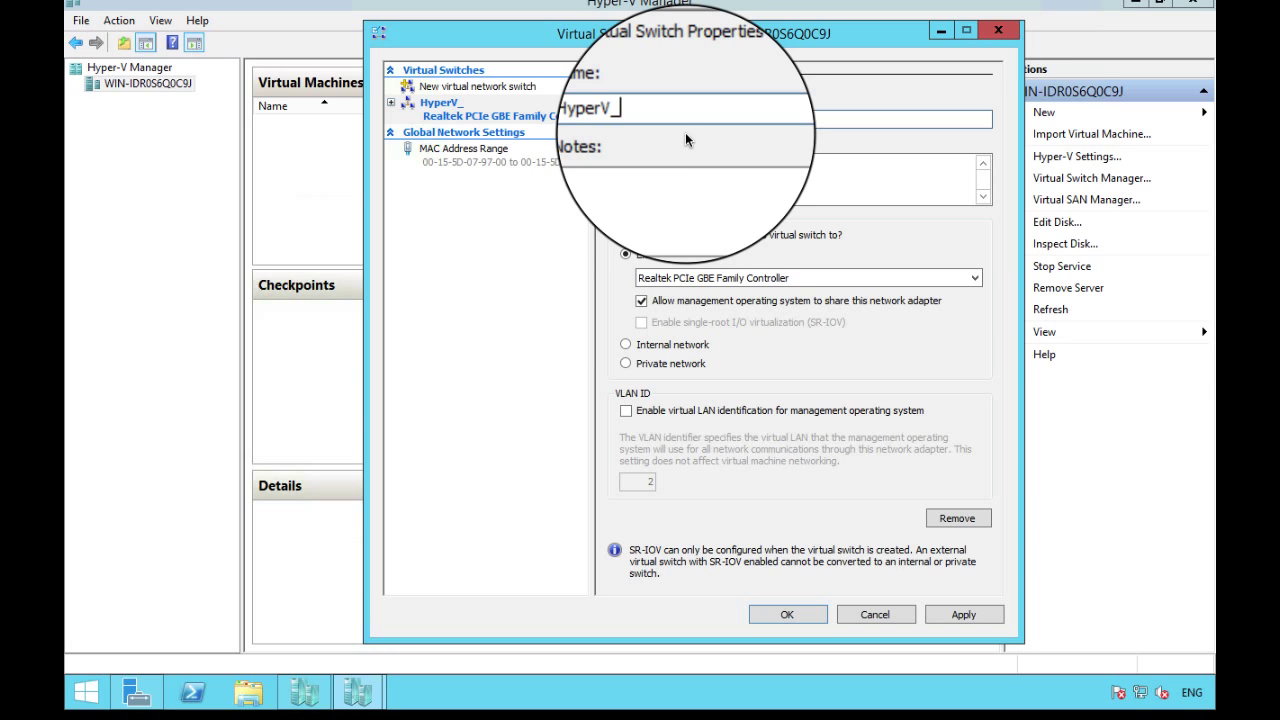
type("LAN")
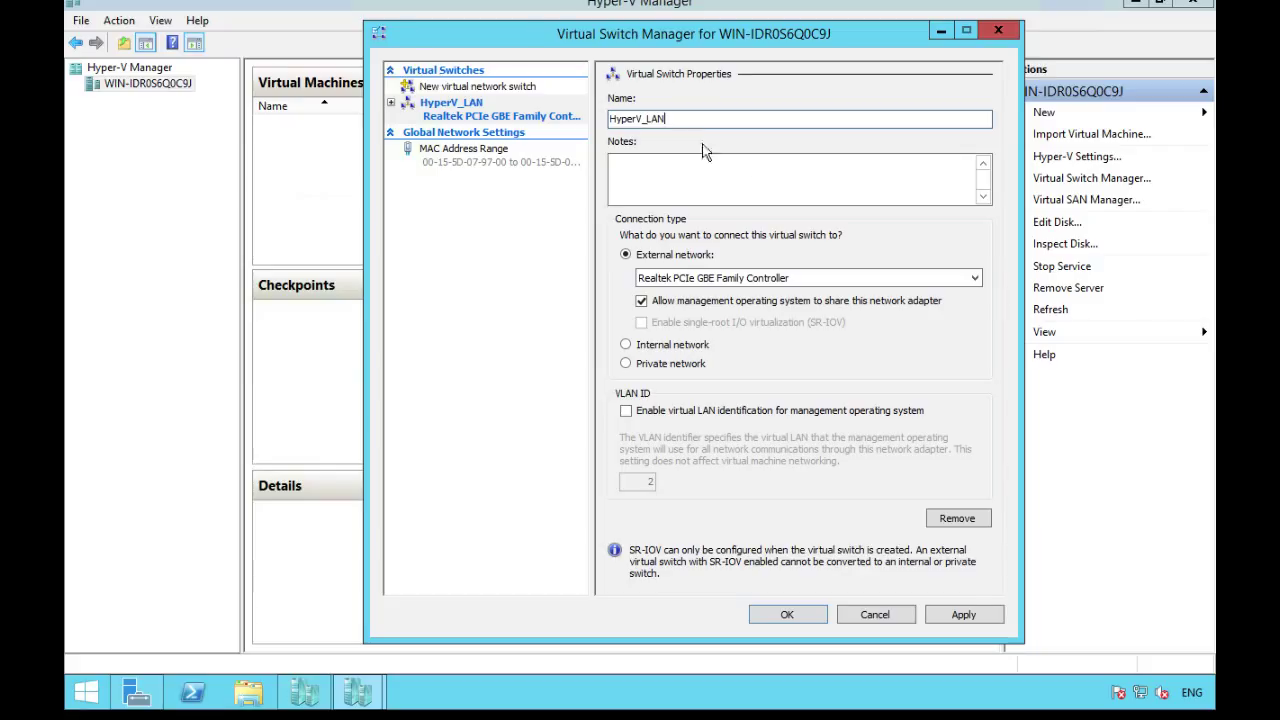
left_click(966, 614)
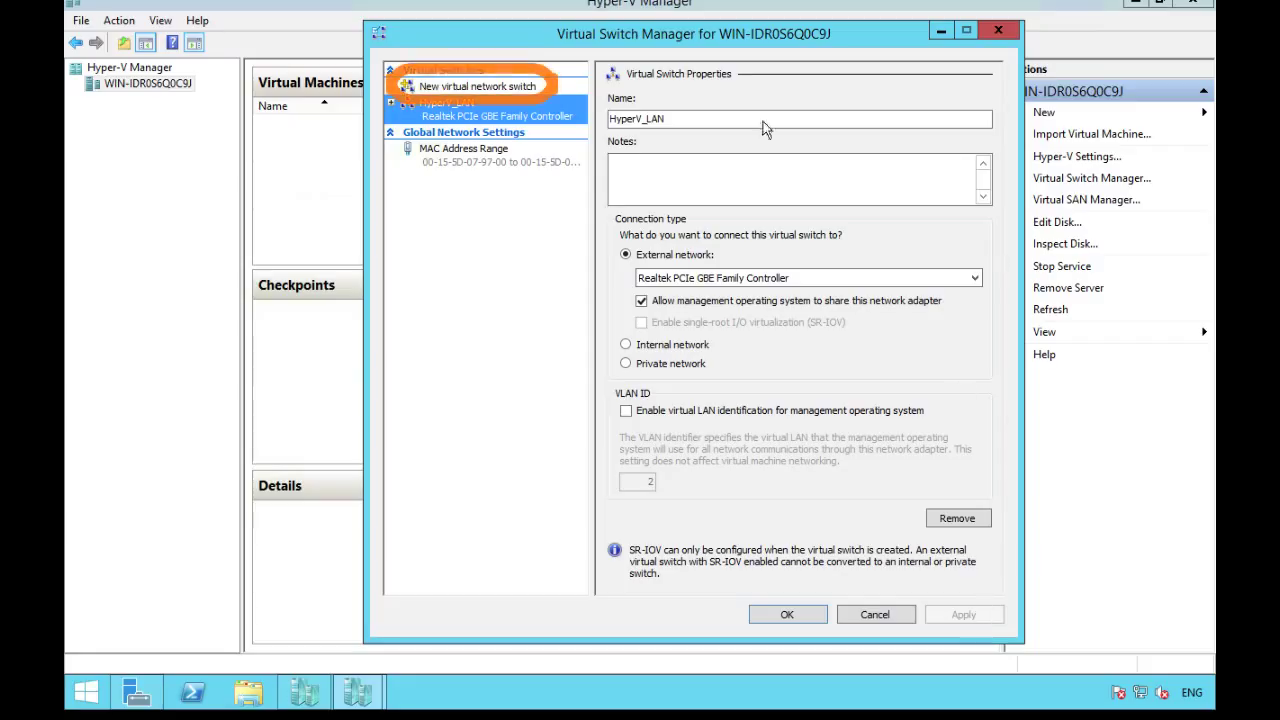
Create an internal virtual switch named HyperV_Internal, apply it and close the Virtual Switch Manager.
left_click(517, 88)
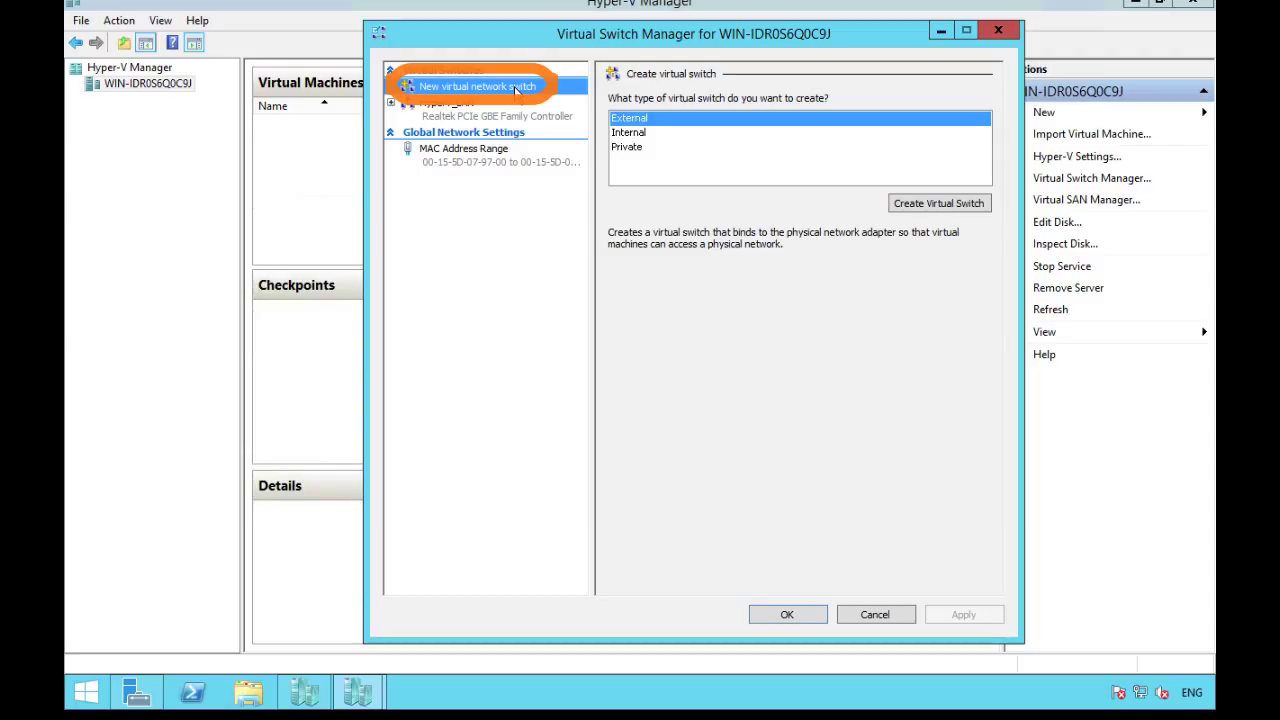
left_click(643, 134)
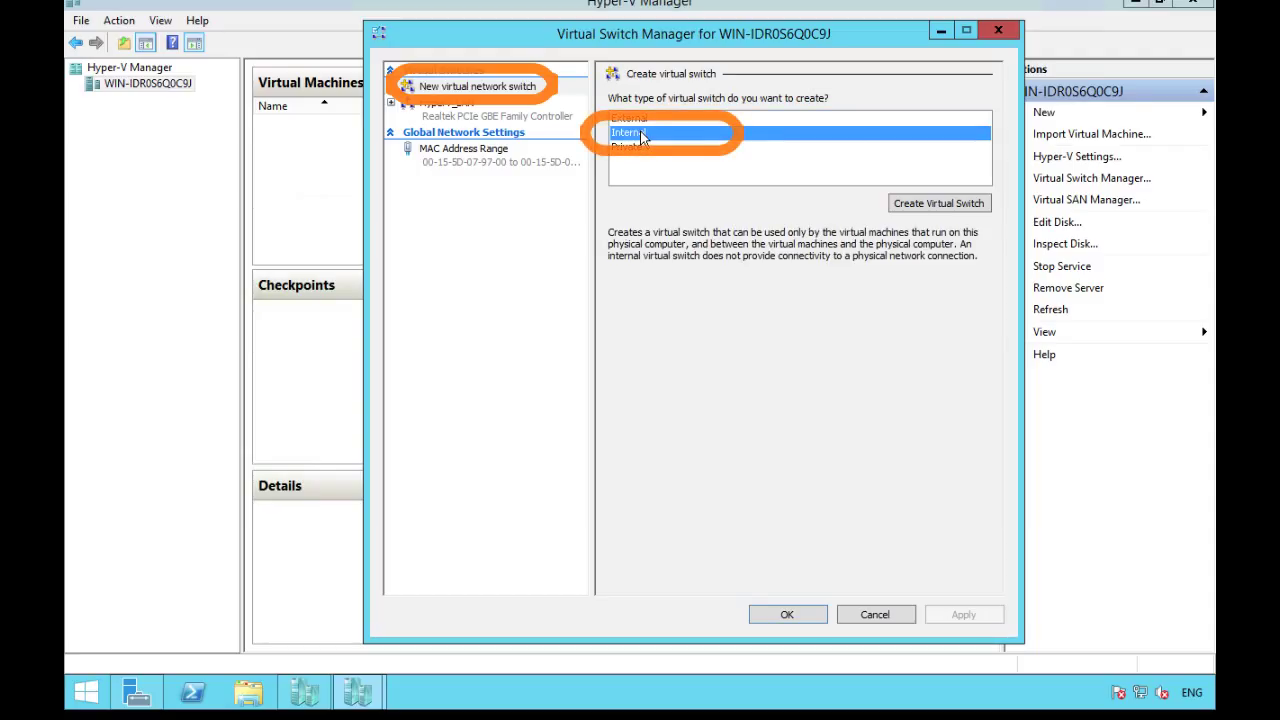
left_click(938, 204)
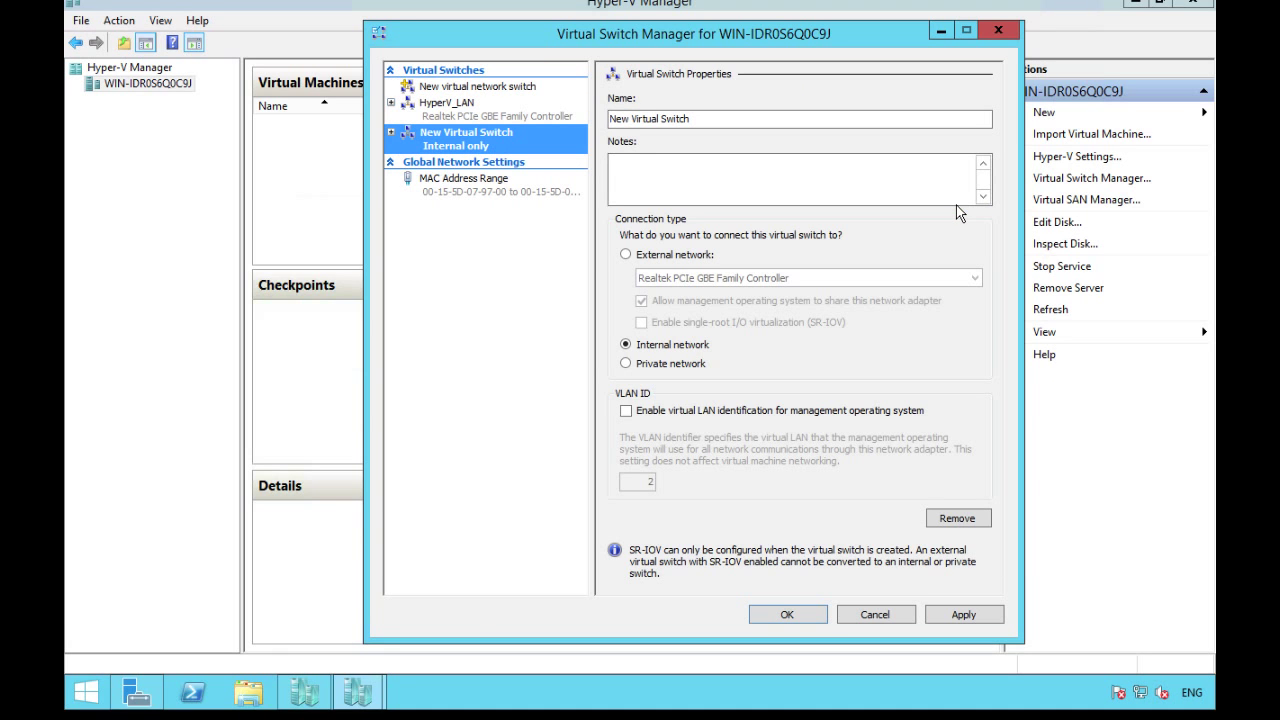
left_click_drag(763, 120, 611, 118)
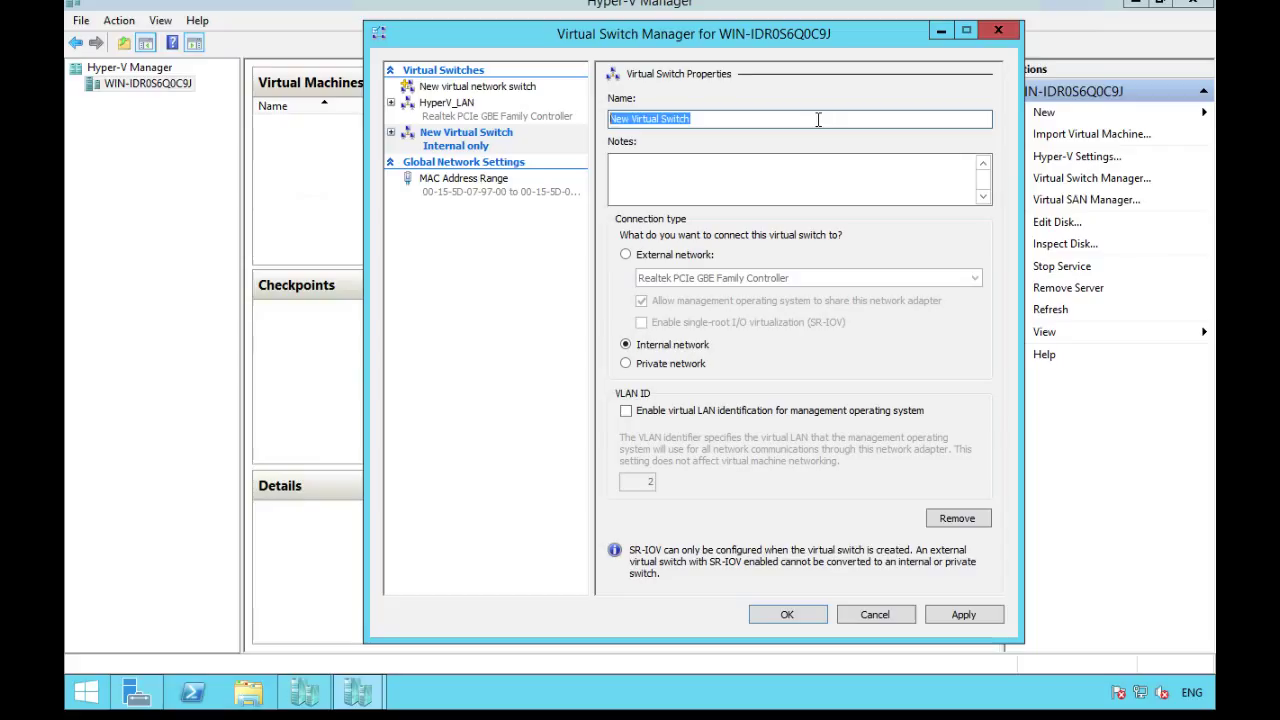
type("Hy")
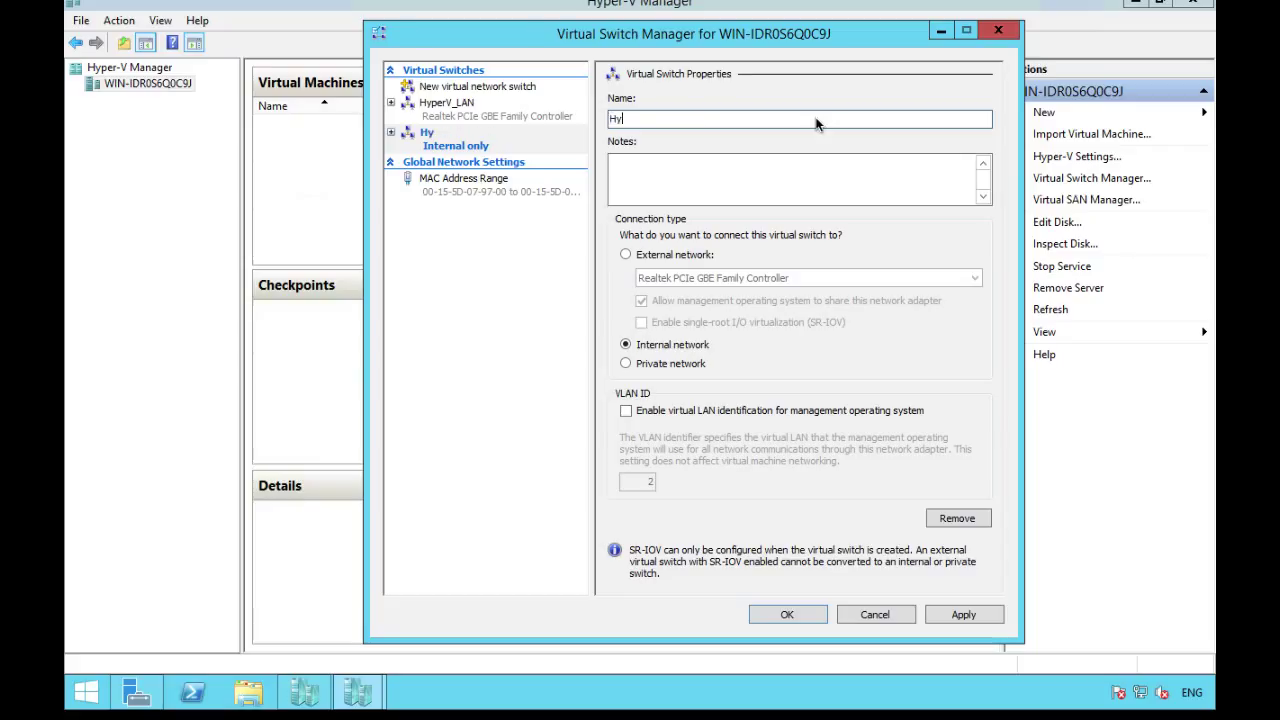
type("perV_Internal")
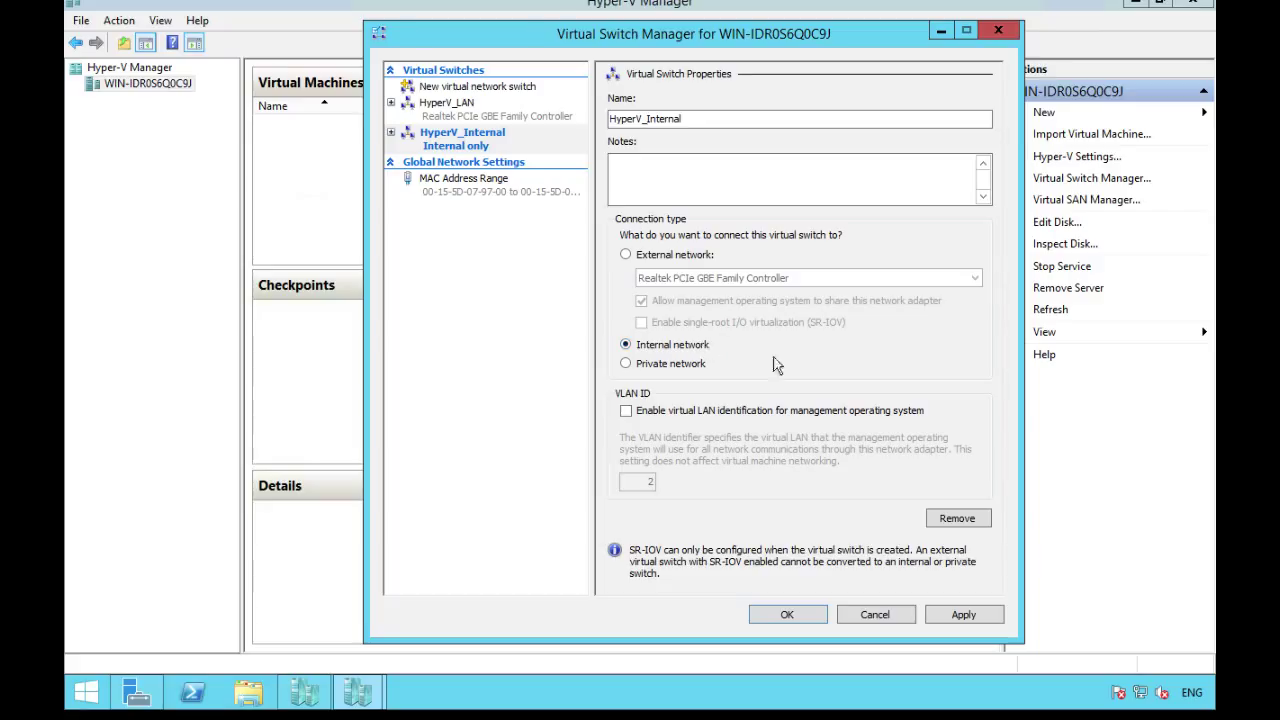
left_click(957, 616)
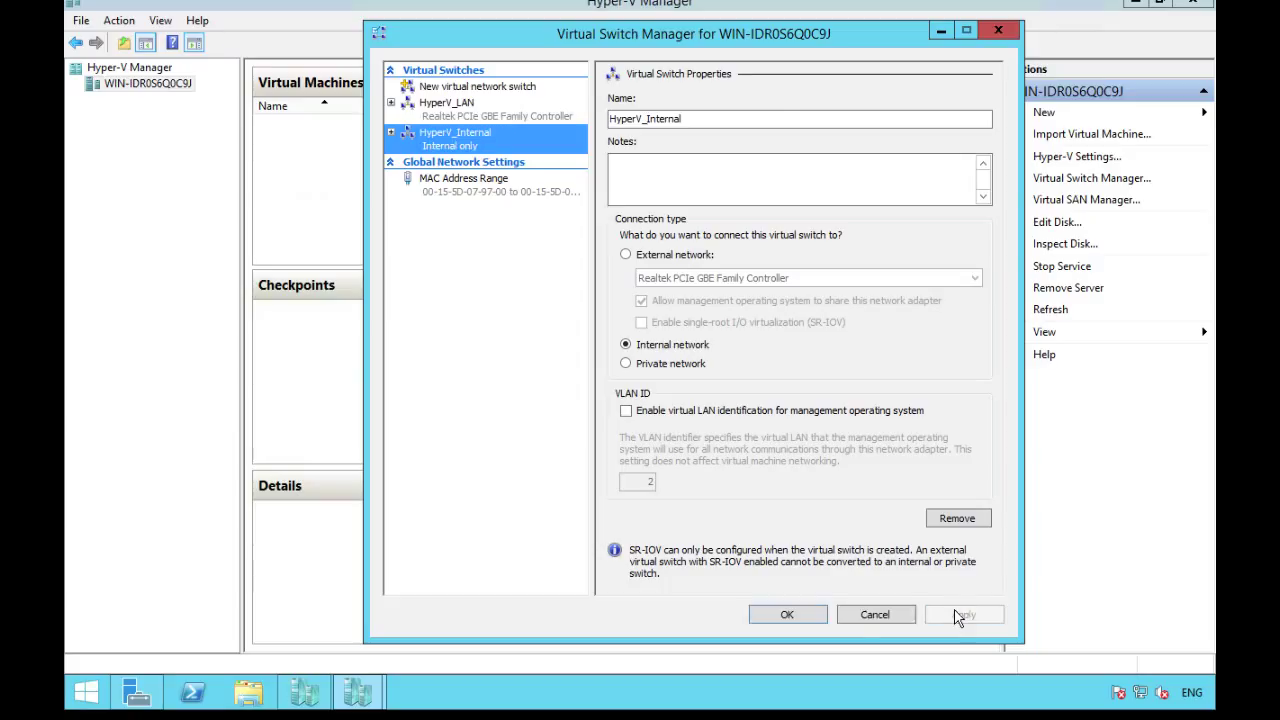
left_click(814, 617)
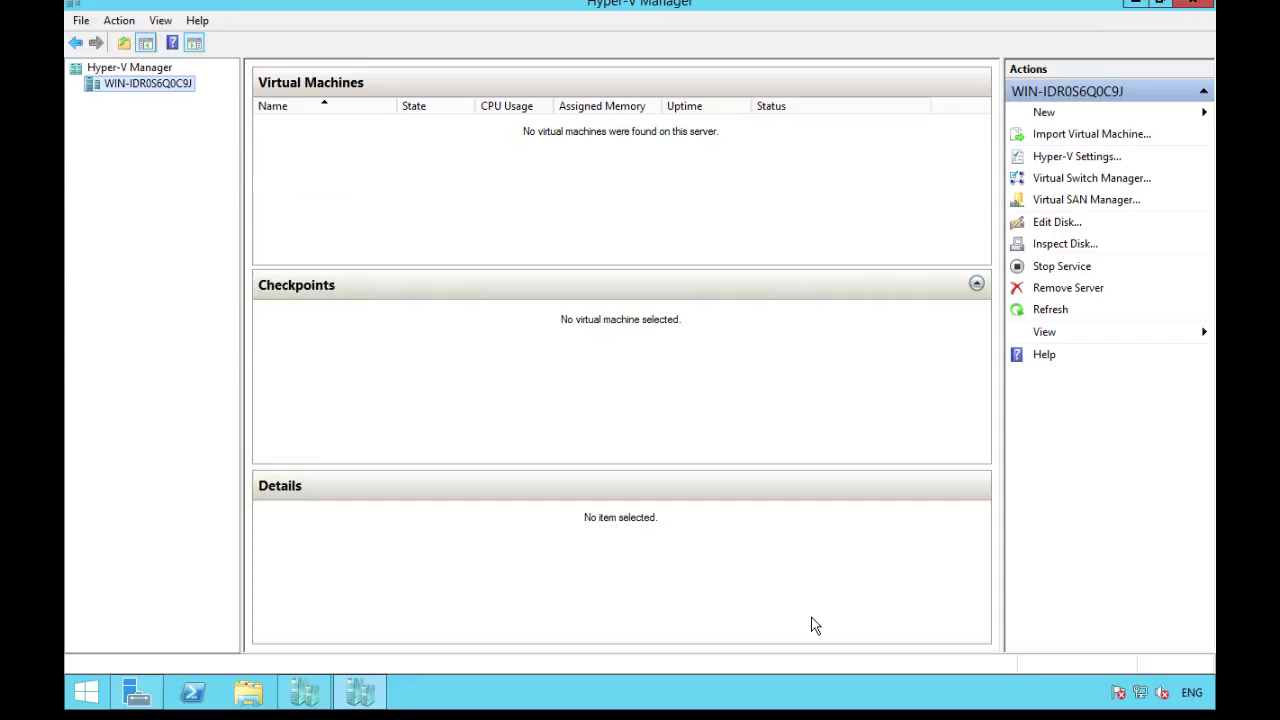
Open the Network and Sharing Center and show the adapter list in Network Connections.
left_click(1141, 693)
right_click(1141, 693)
left_click(1124, 678)
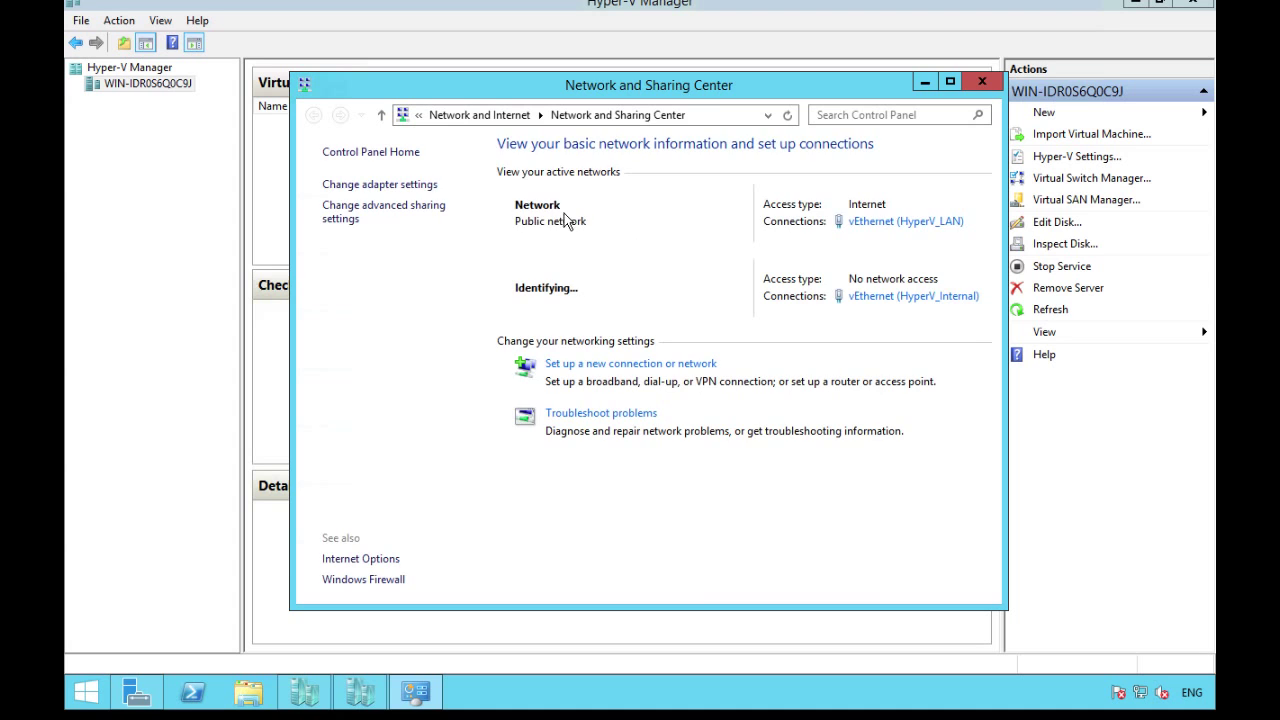
left_click(423, 185)
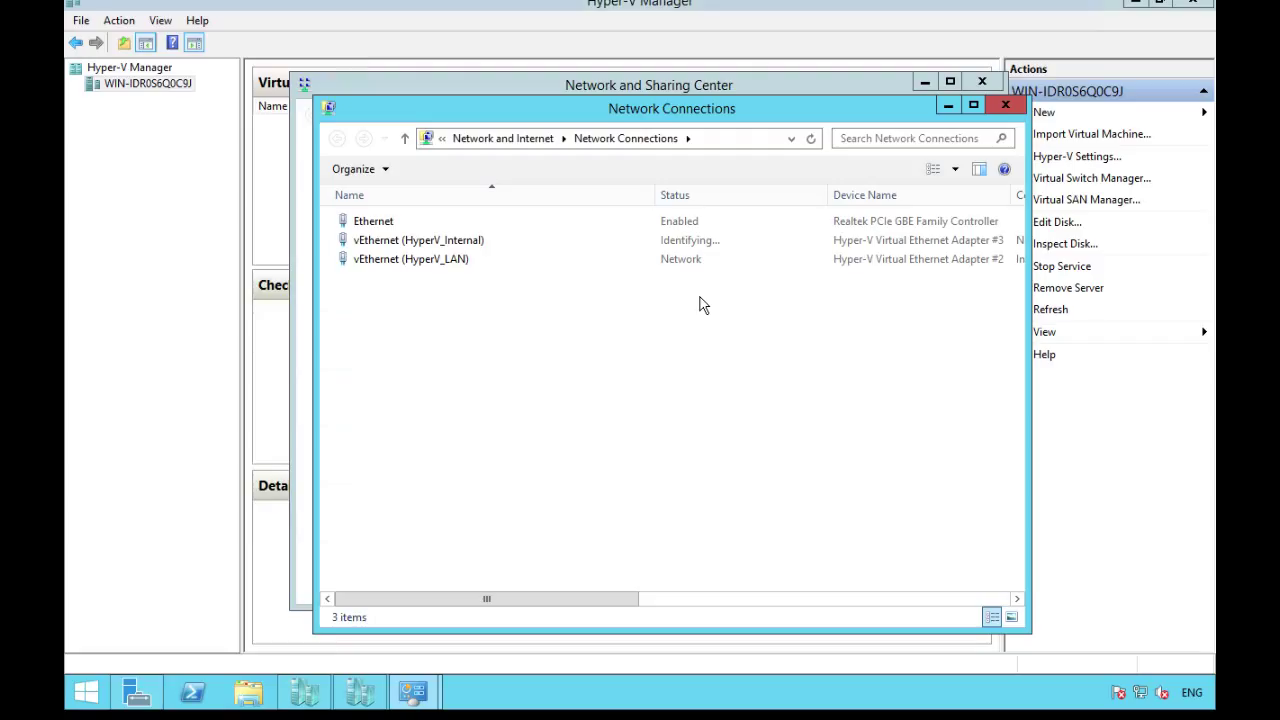
Rename the Ethernet adapter as Physical_LAN.
left_click(377, 224)
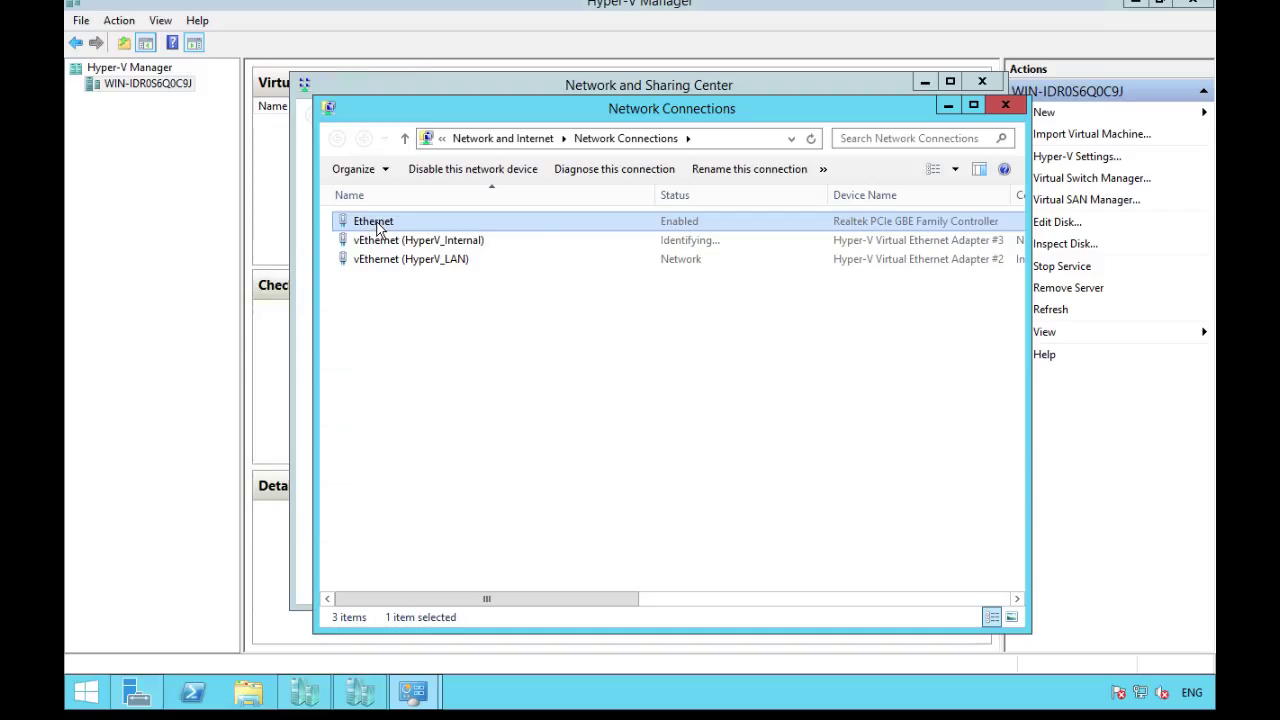
right_click(377, 224)
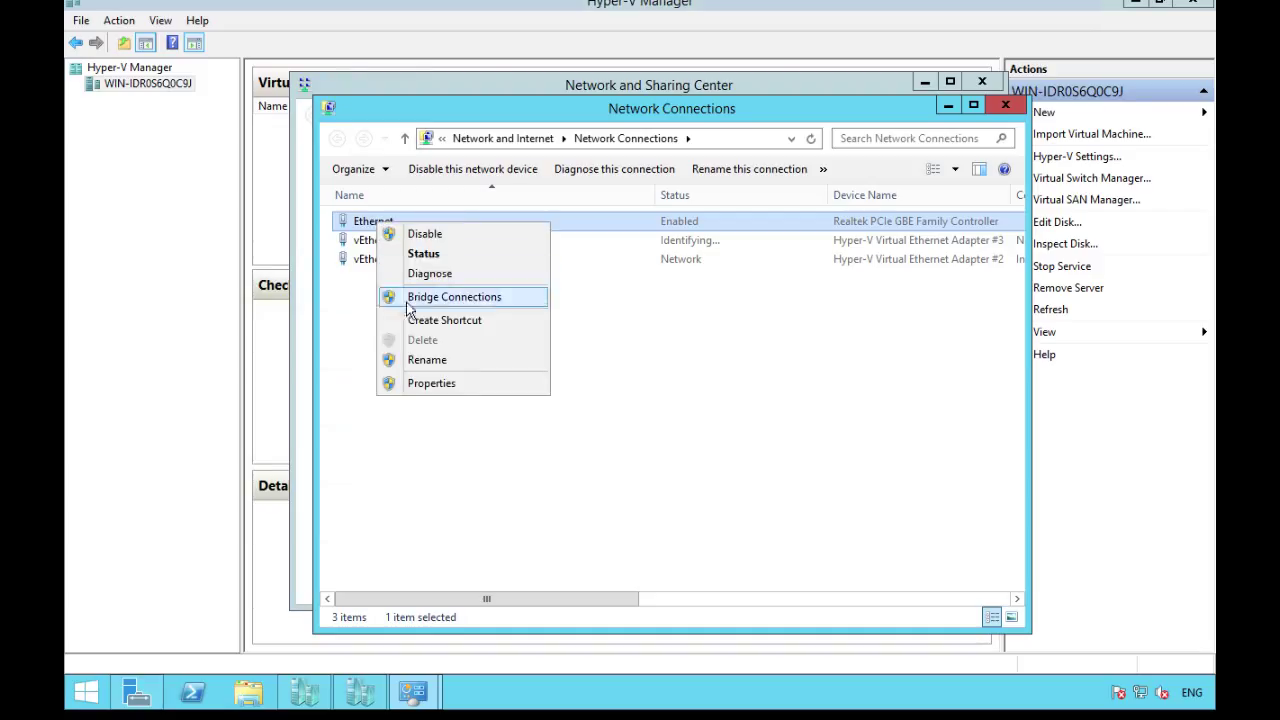
left_click(427, 360)
type("P")
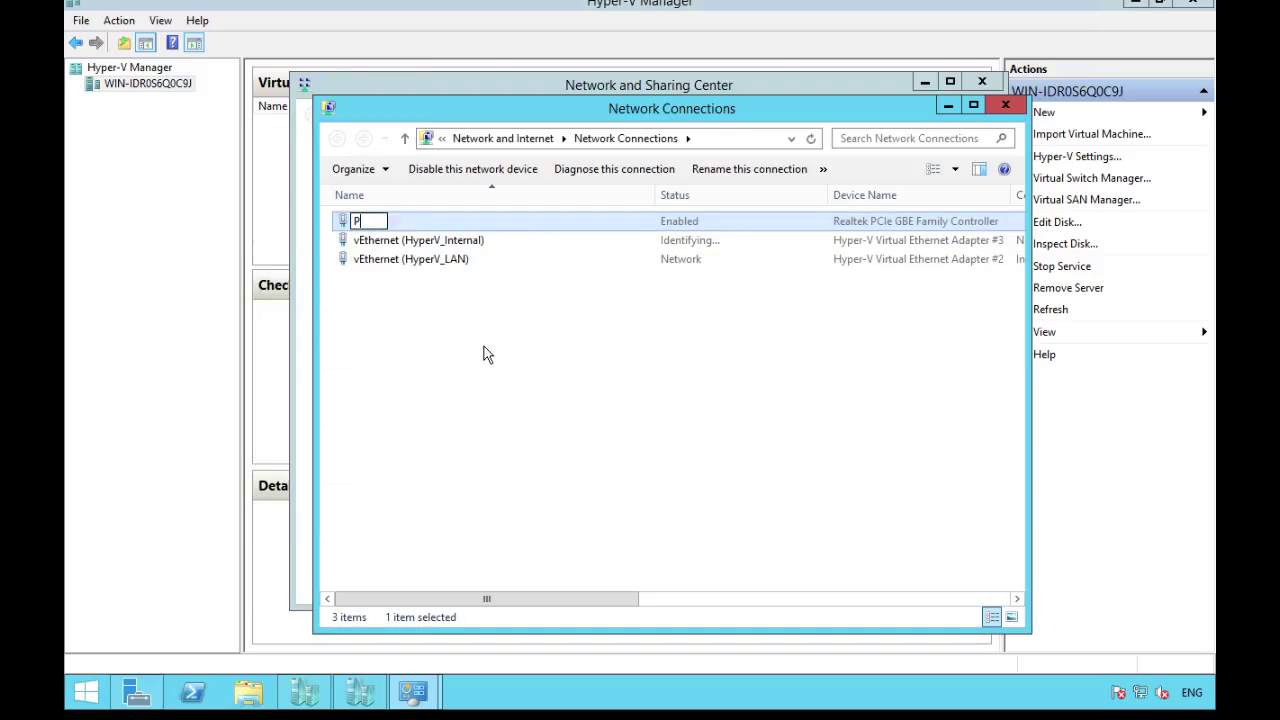
type("hysical_LAN")
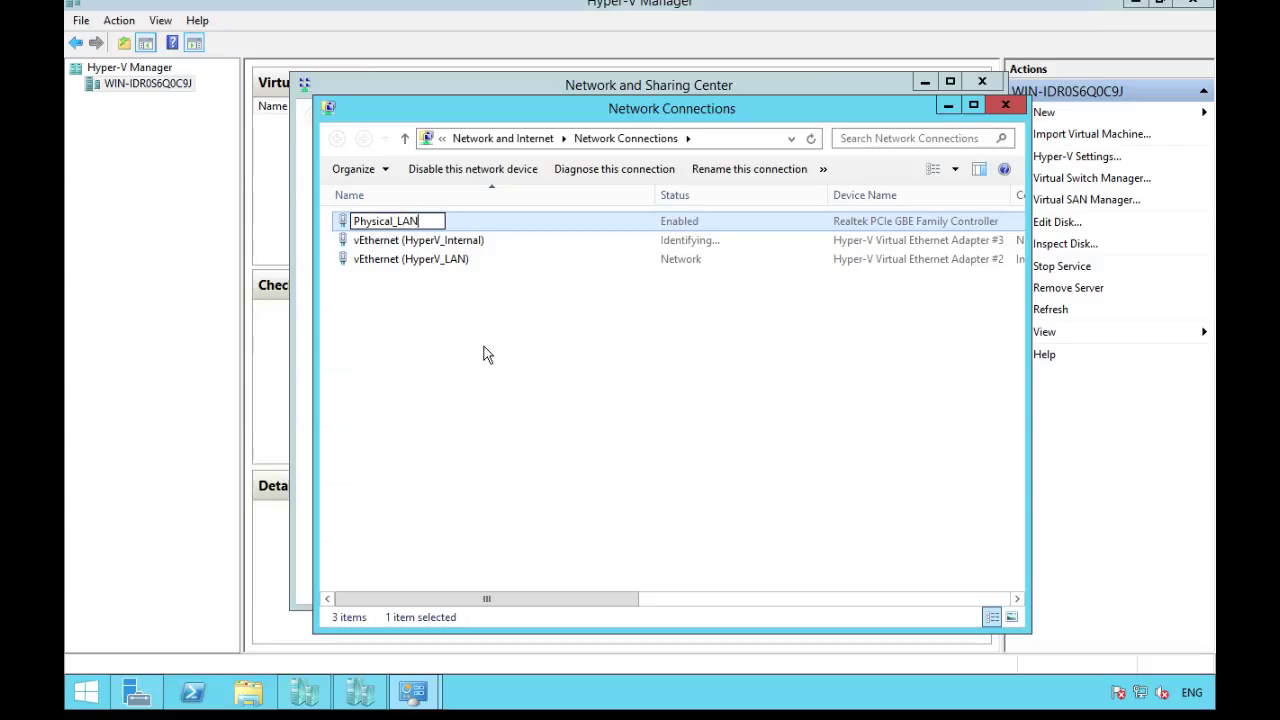
key("Return")
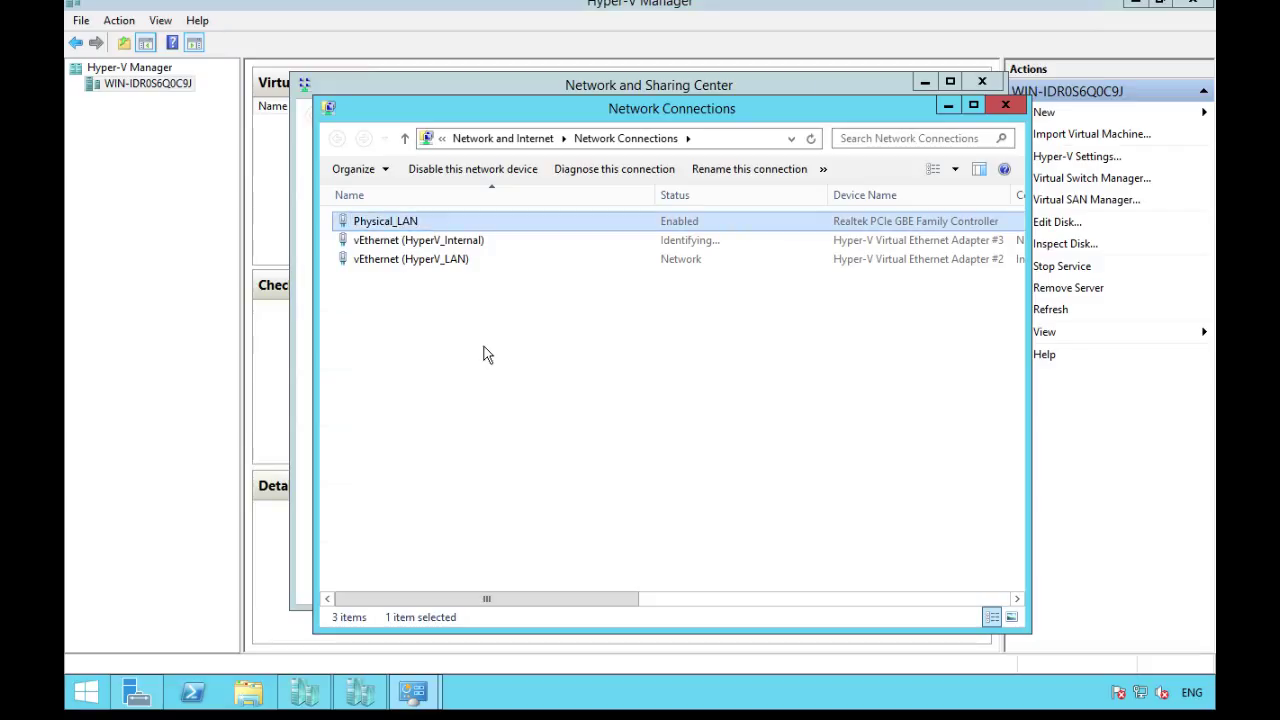
Rename the vEthernet (HyperV_Internal) adapter to HyperV_Internal, removing the vEthernet prefix and parentheses.
key("Down")
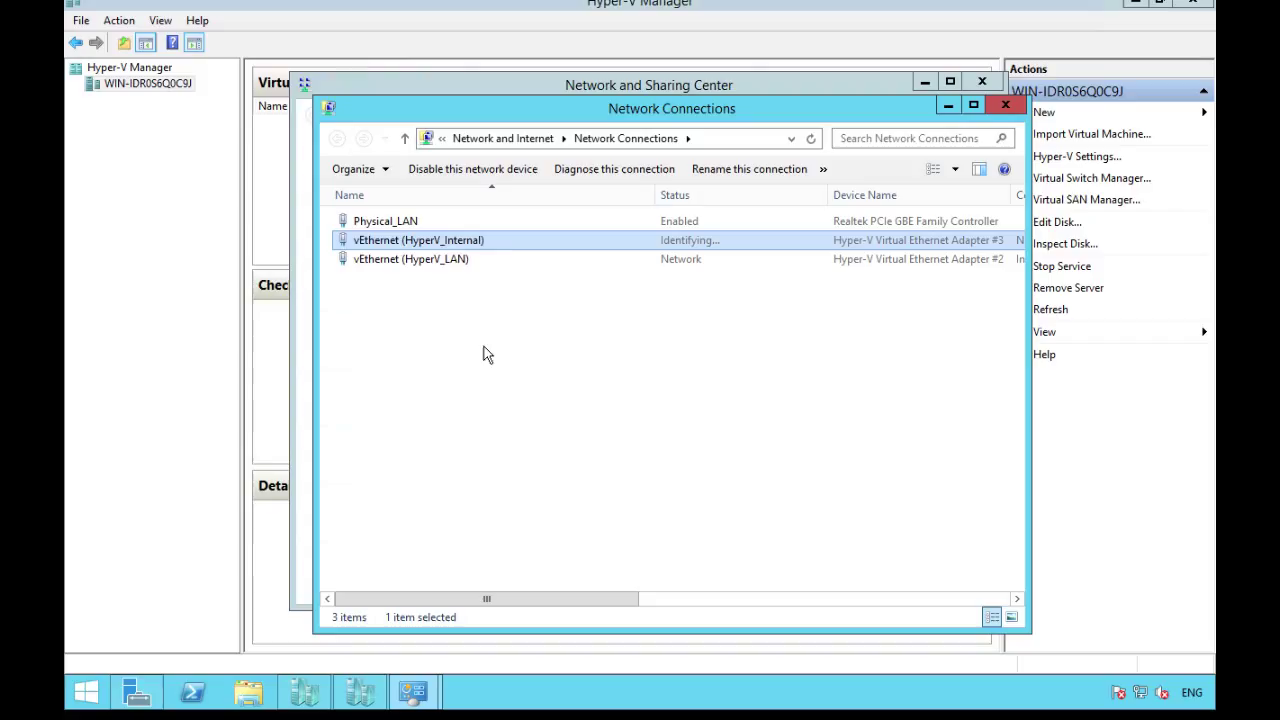
key("F2")
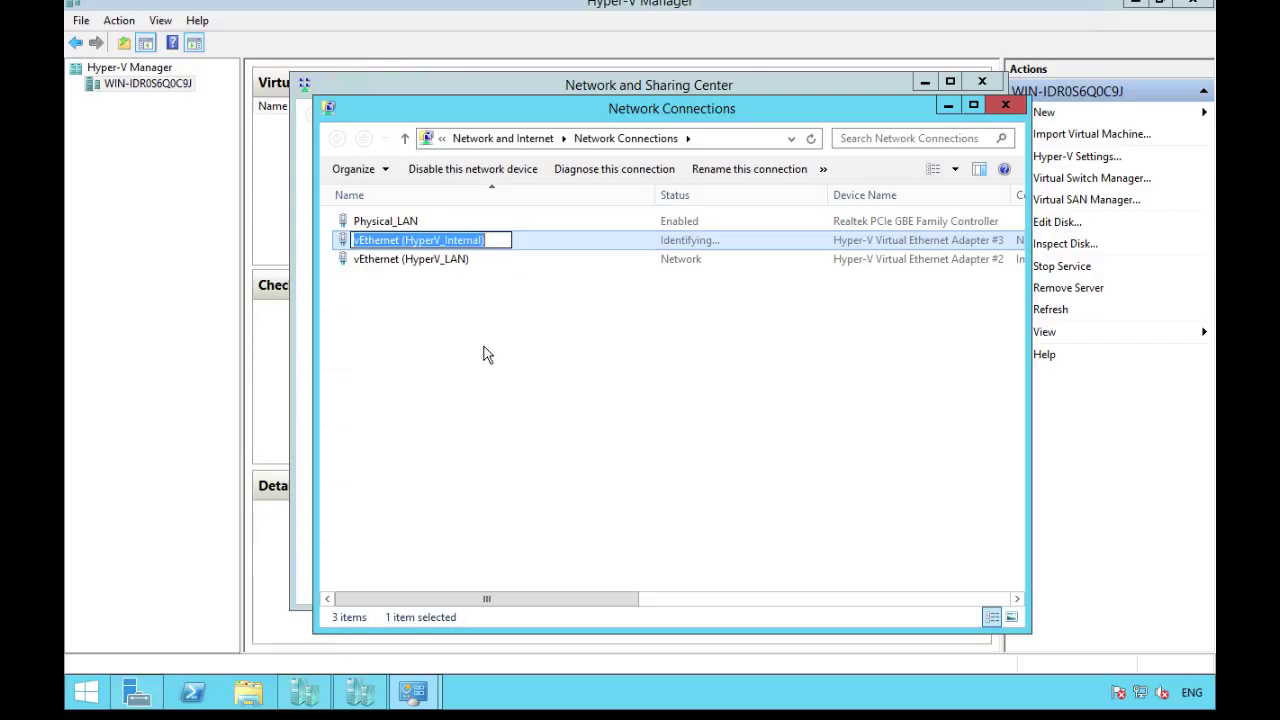
key("End")
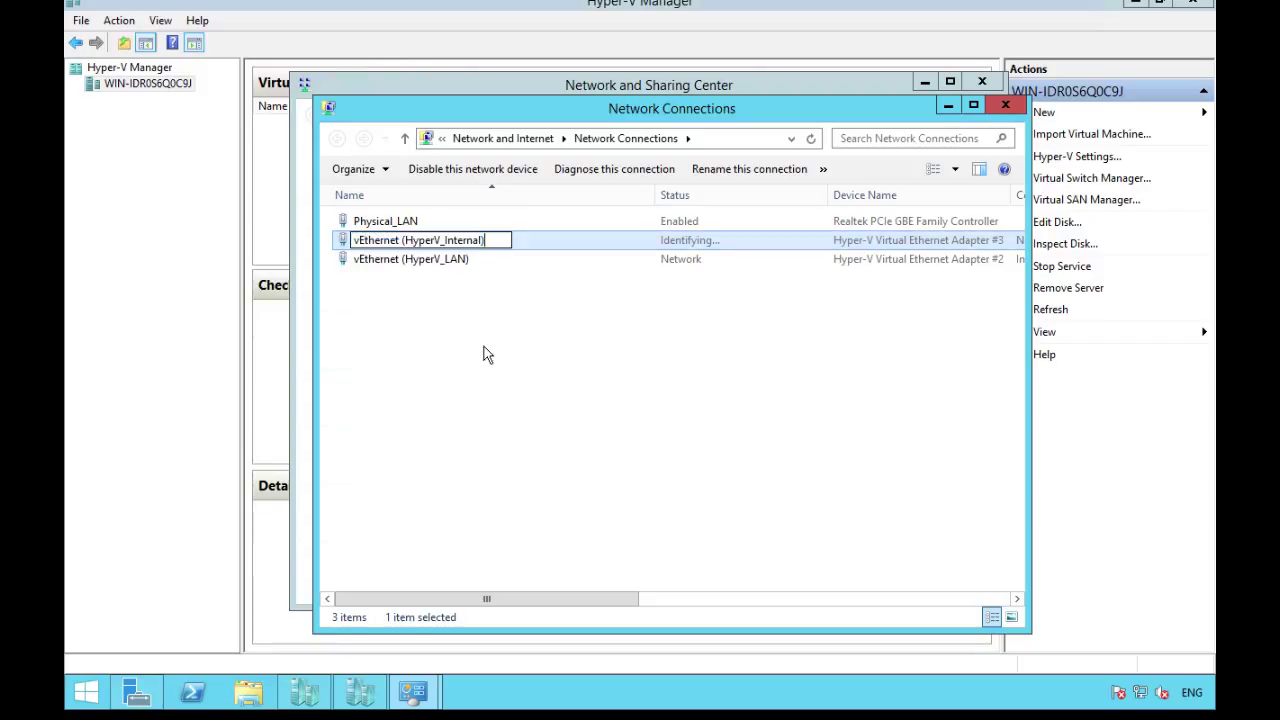
key("BackSpace")
key("Home")
key("shift+Right")
key("shift+Right")
key("shift+Right")
key("shift+Right")
key("shift+Right")
key("shift+Right")
key("shift+Right")
key("shift+Right")
key("shift+Right")
key("shift+Right")
key("shift+Right")
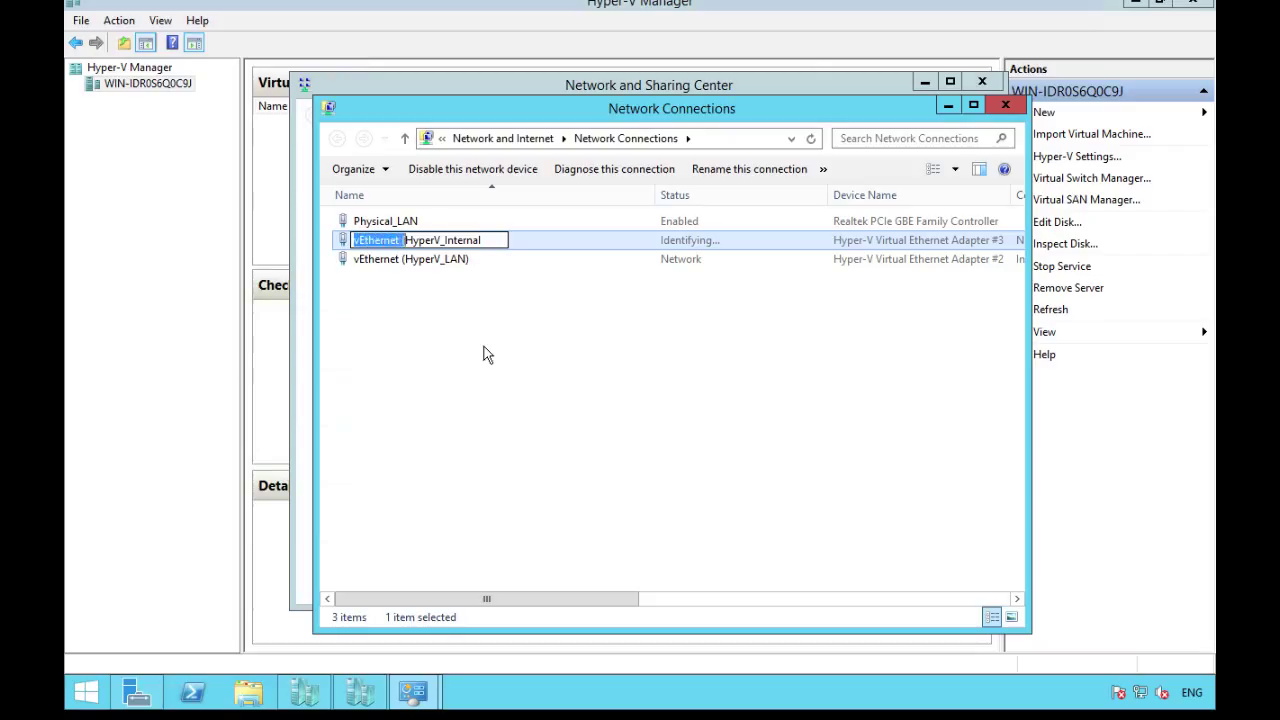
key("Delete")
key("Return")
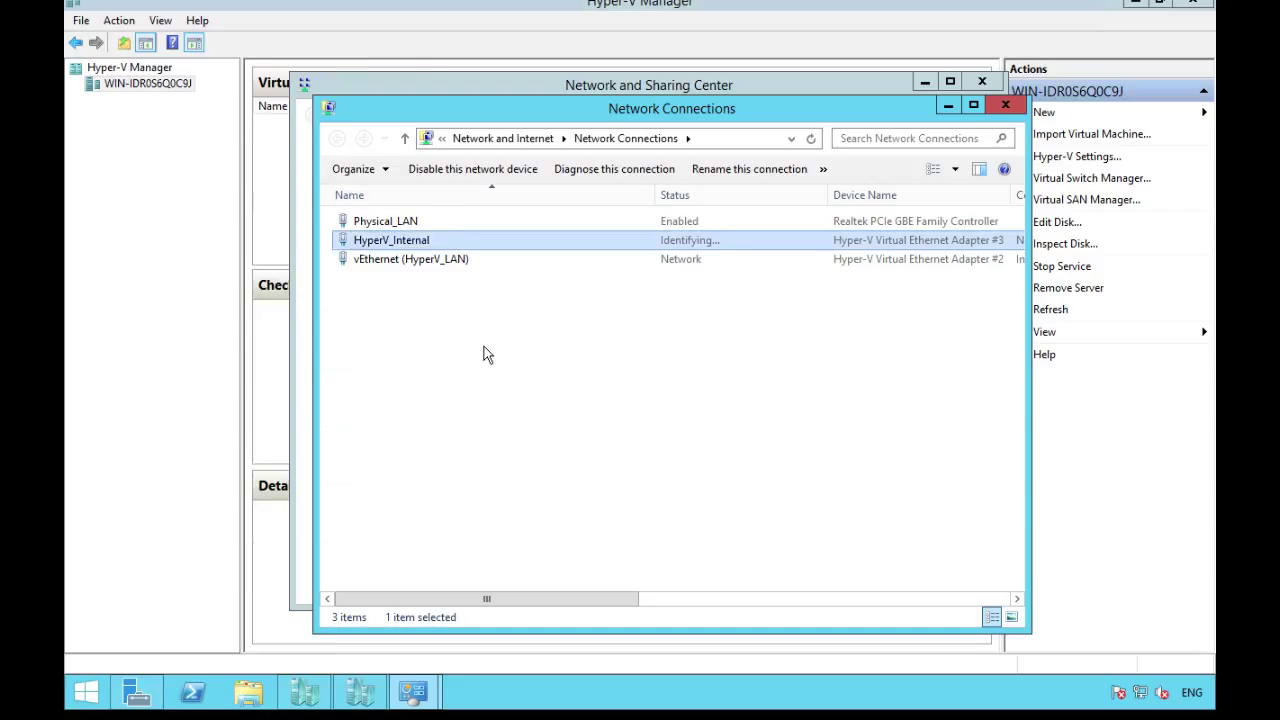
Rename the vEthernet (HyperV_LAN) adapter to HyperV_LAN, removing the vEthernet prefix and parentheses.
key("Down")
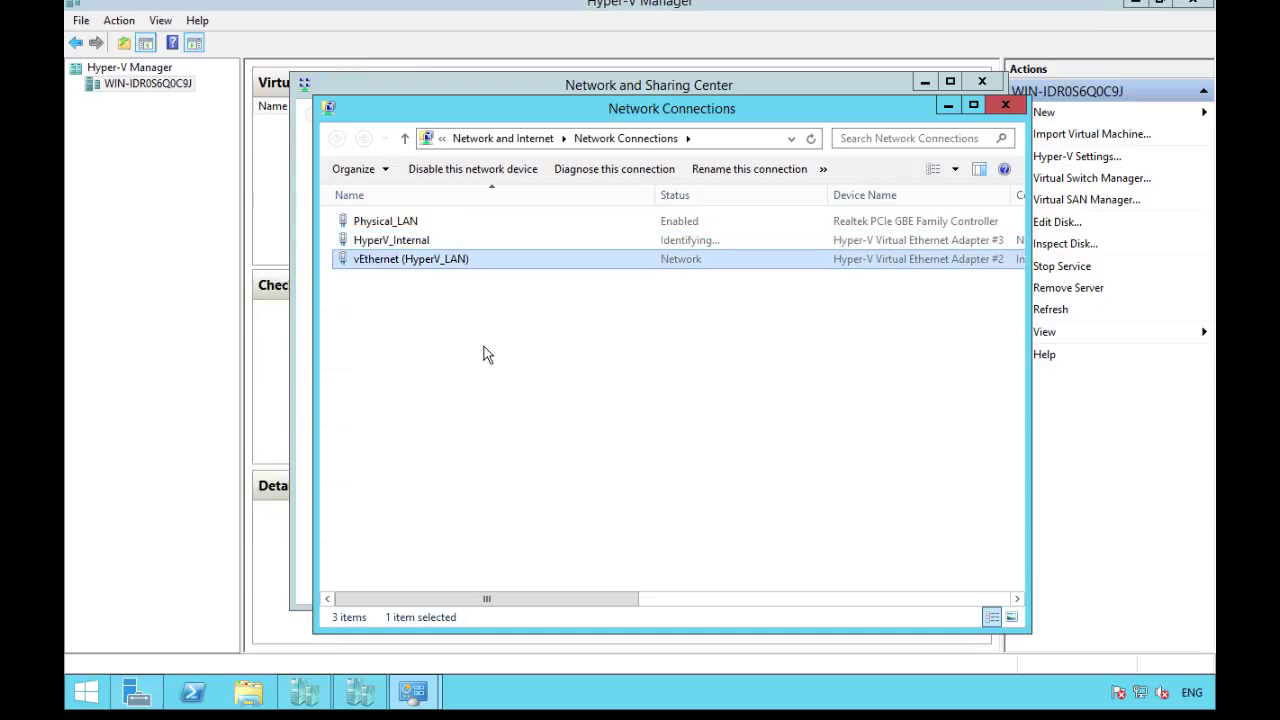
key("F2")
key("End")
key("BackSpace")
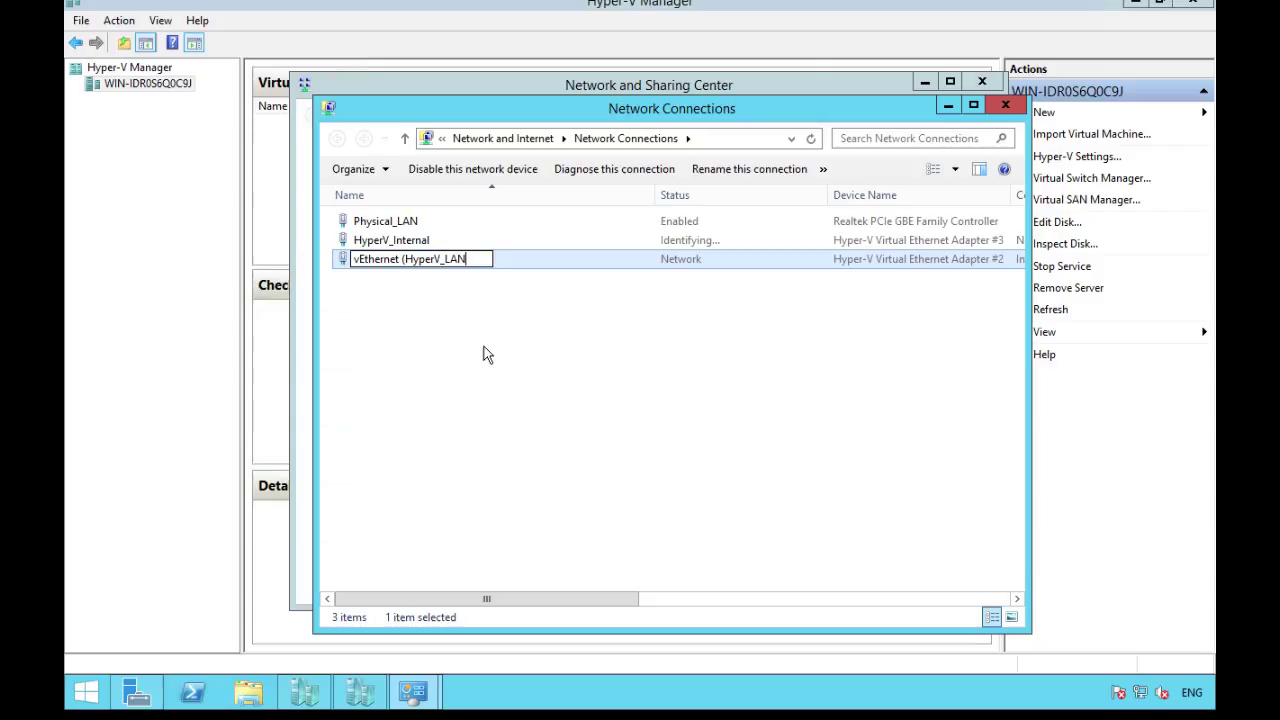
key("Home")
key("shift+Right")
key("shift+Right")
key("shift+Right")
key("shift+Right")
key("shift+Right")
key("shift+Right")
key("shift+Right")
key("shift+Right")
key("shift+Right")
key("shift+Right")
key("shift+Right")
key("Delete")
key("Return")
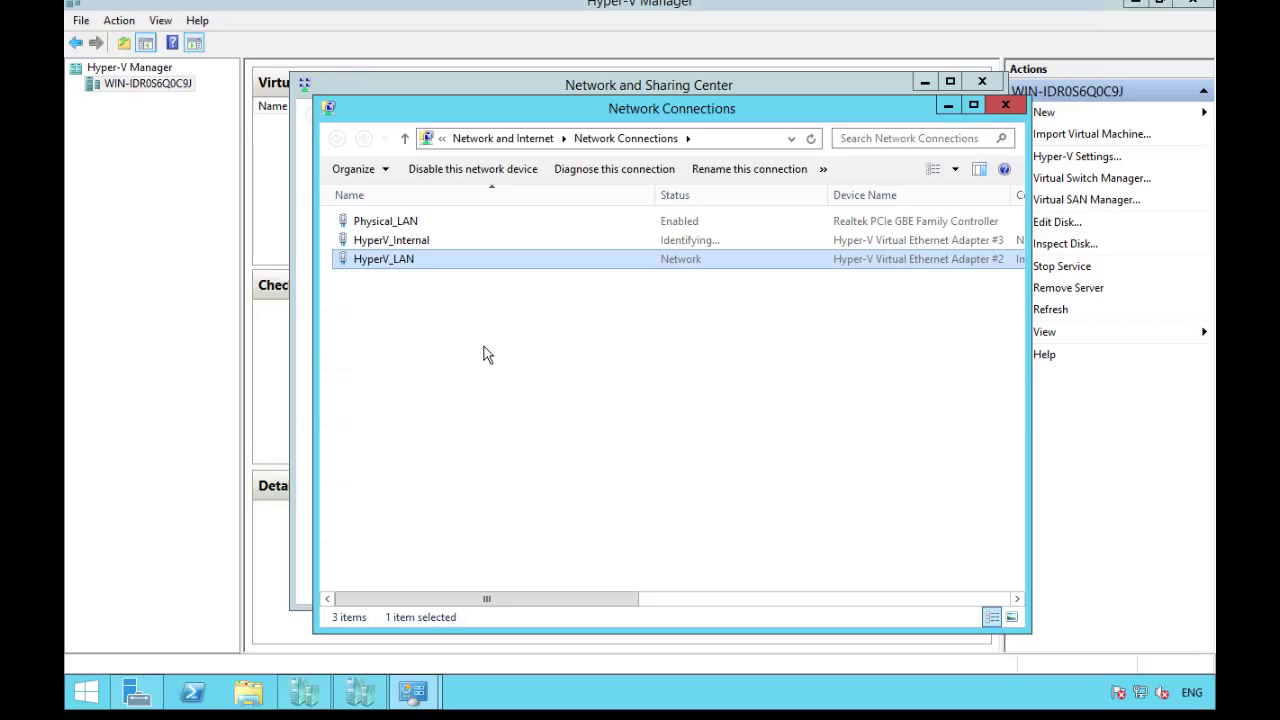
Open a Command Prompt below the adapter list and run ipconfig to examine the HyperV_Internal and HyperV_LAN addresses.
key("super+r")
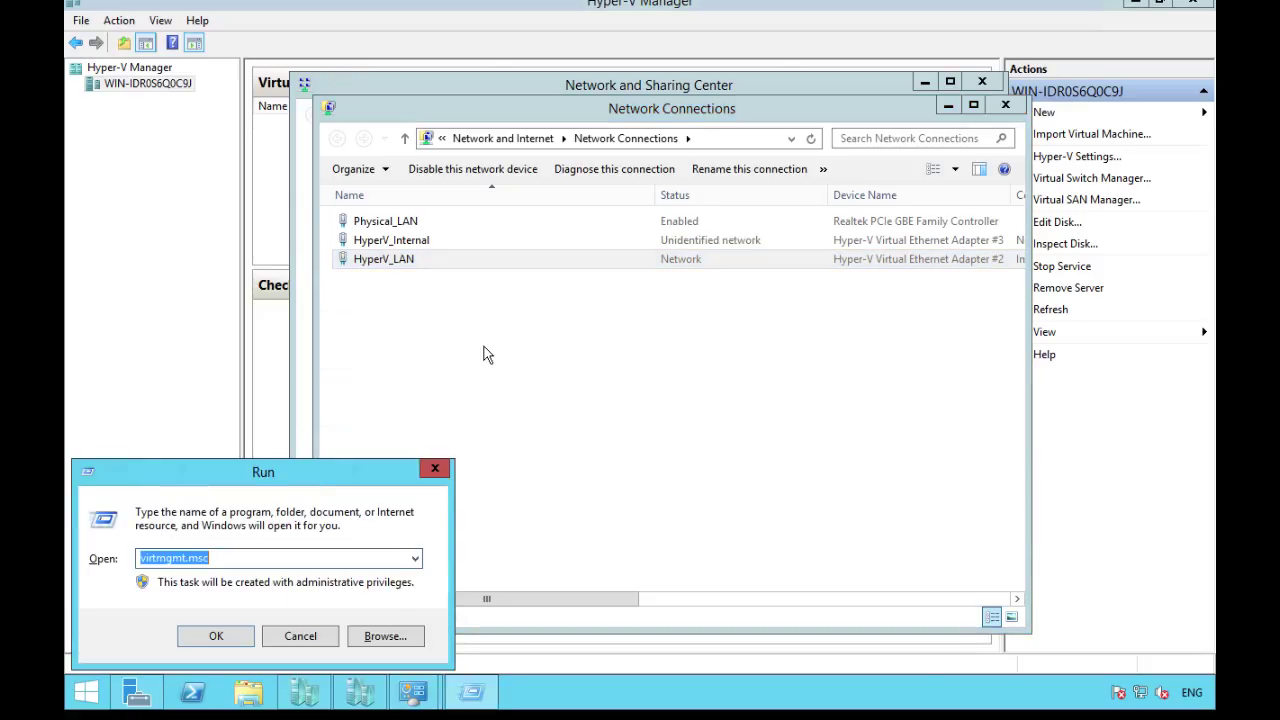
type("cmd")
key("Return")
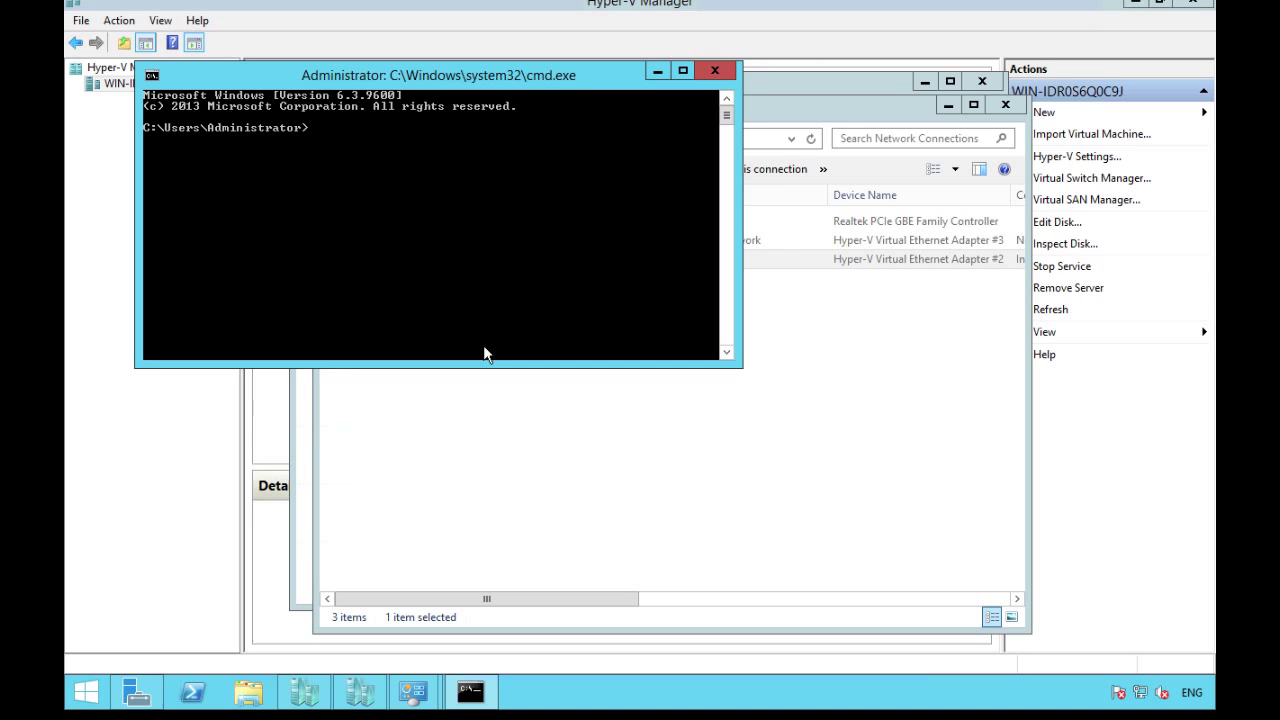
left_click_drag(571, 82, 784, 322)
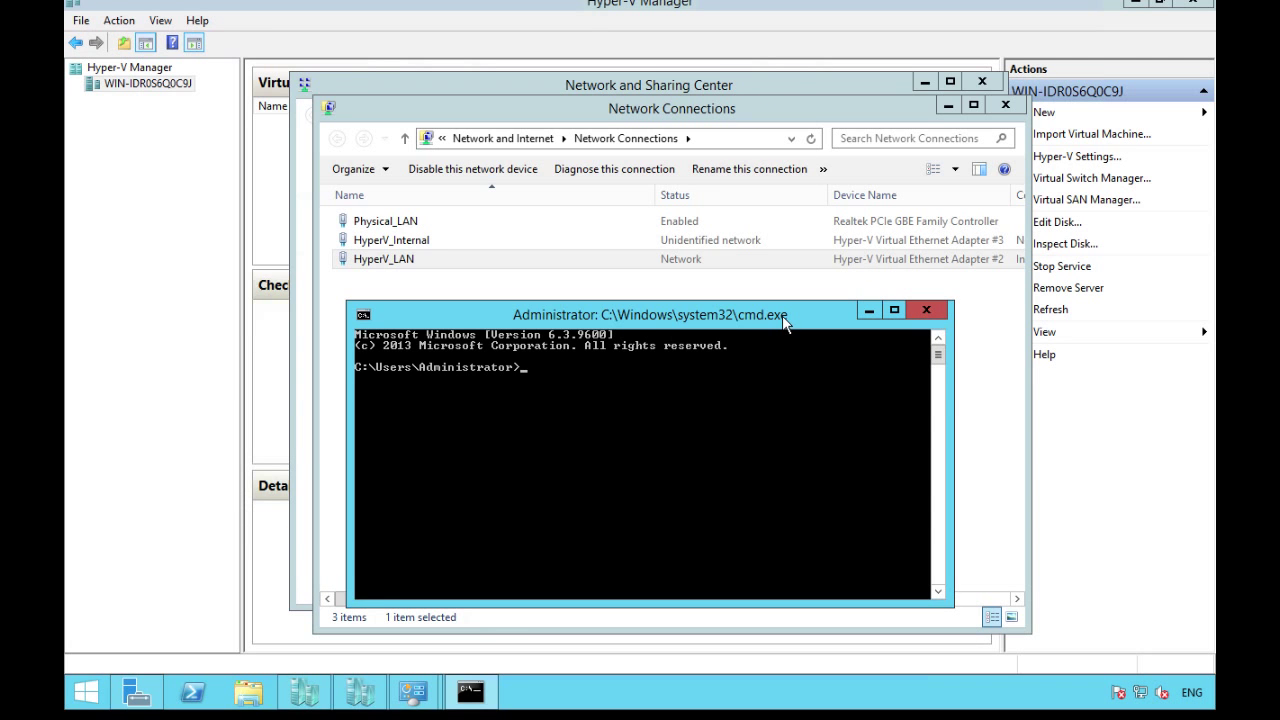
type("ipconfig")
key("Return")
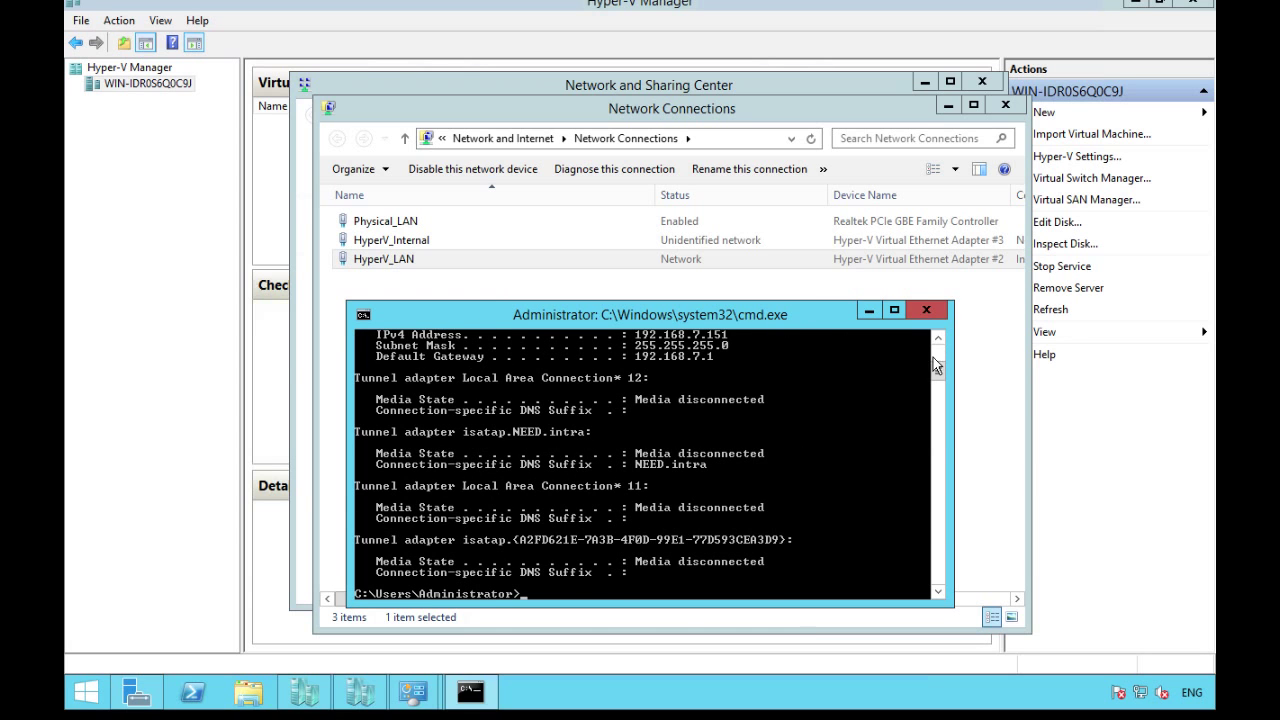
scroll(941, 366, "up", 5)
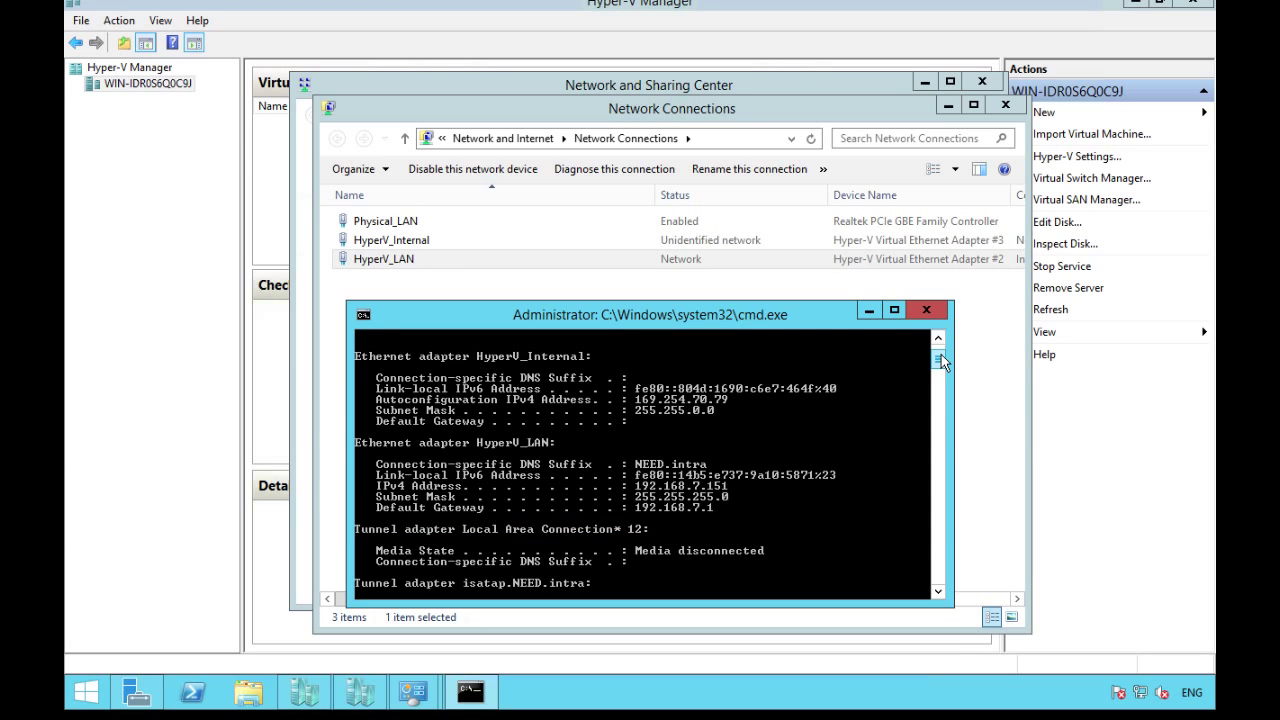
Assign the HyperV_Internal adapter the static IPv4 address 172.16.0.1 with subnet mask 255.255.0.0 and close its properties.
left_click(483, 240)
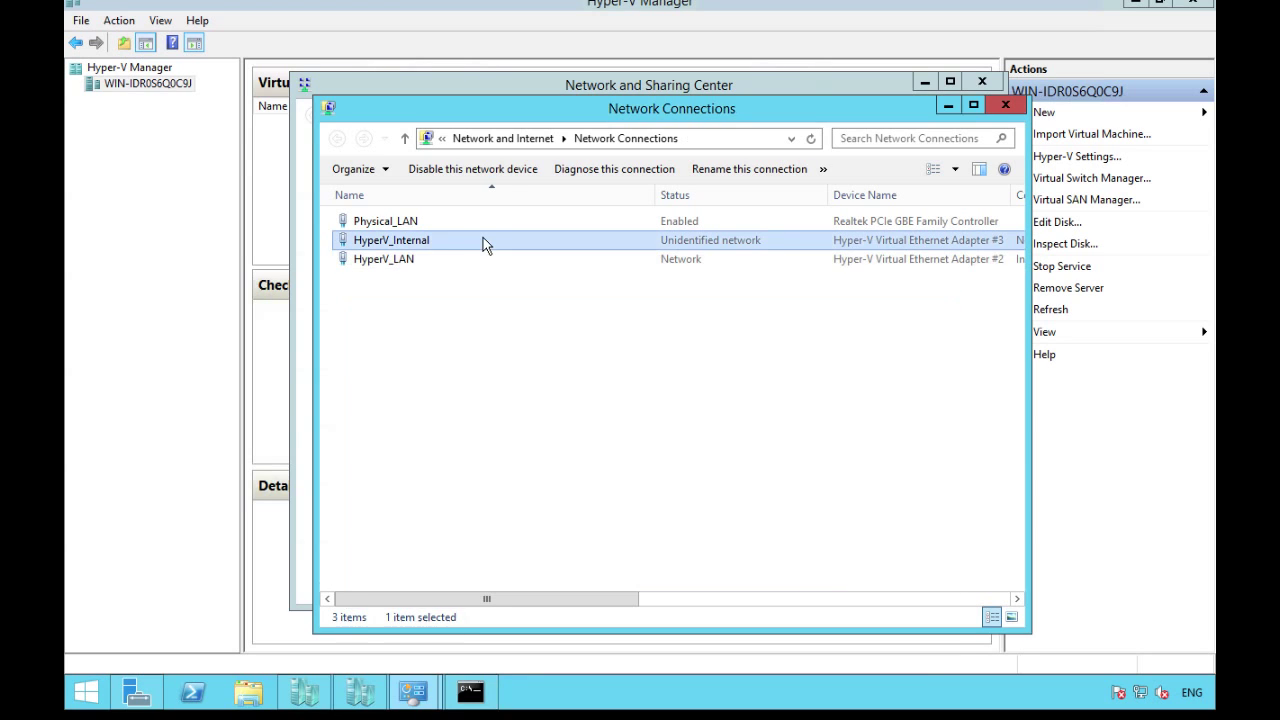
right_click(483, 243)
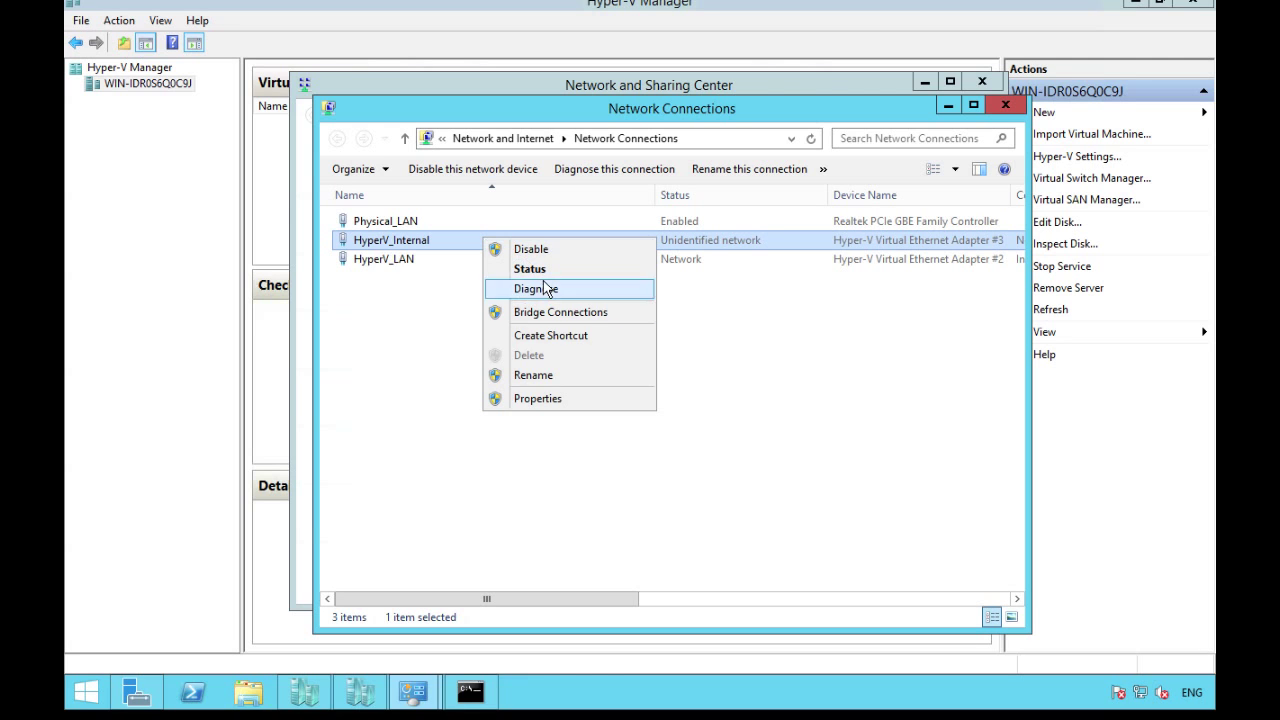
left_click(540, 398)
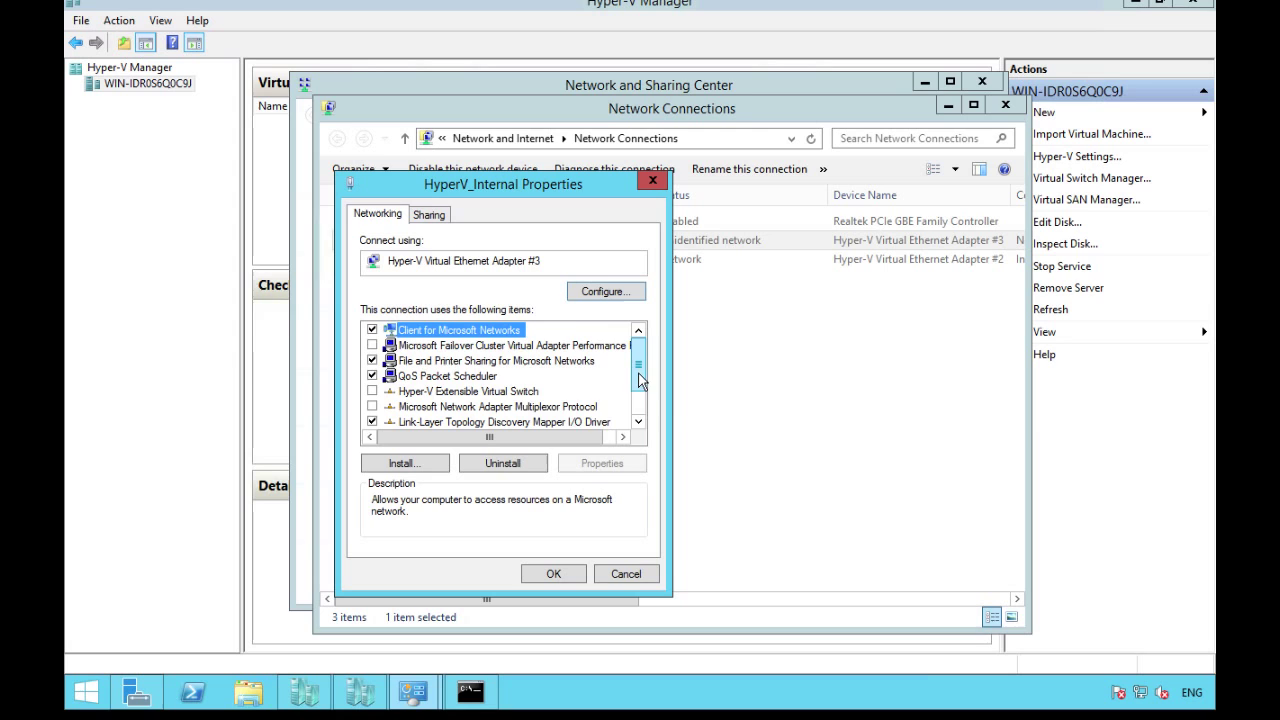
left_click_drag(638, 380, 638, 402)
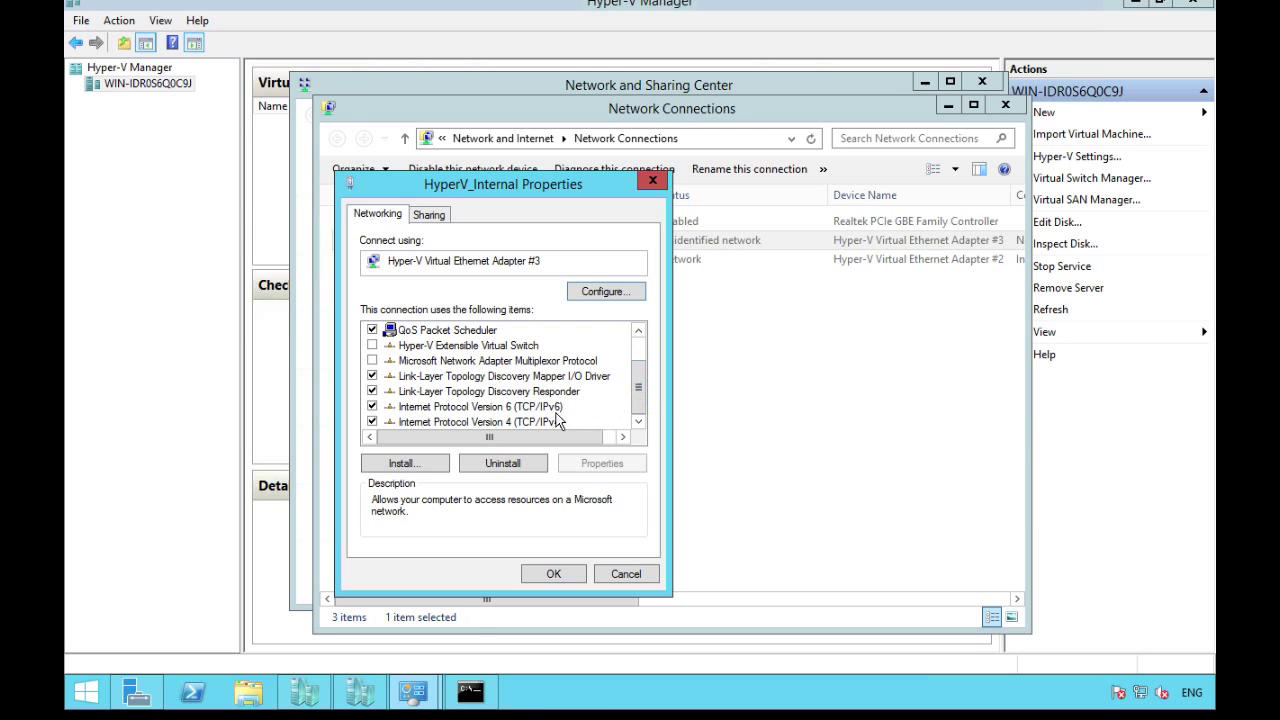
left_click(534, 421)
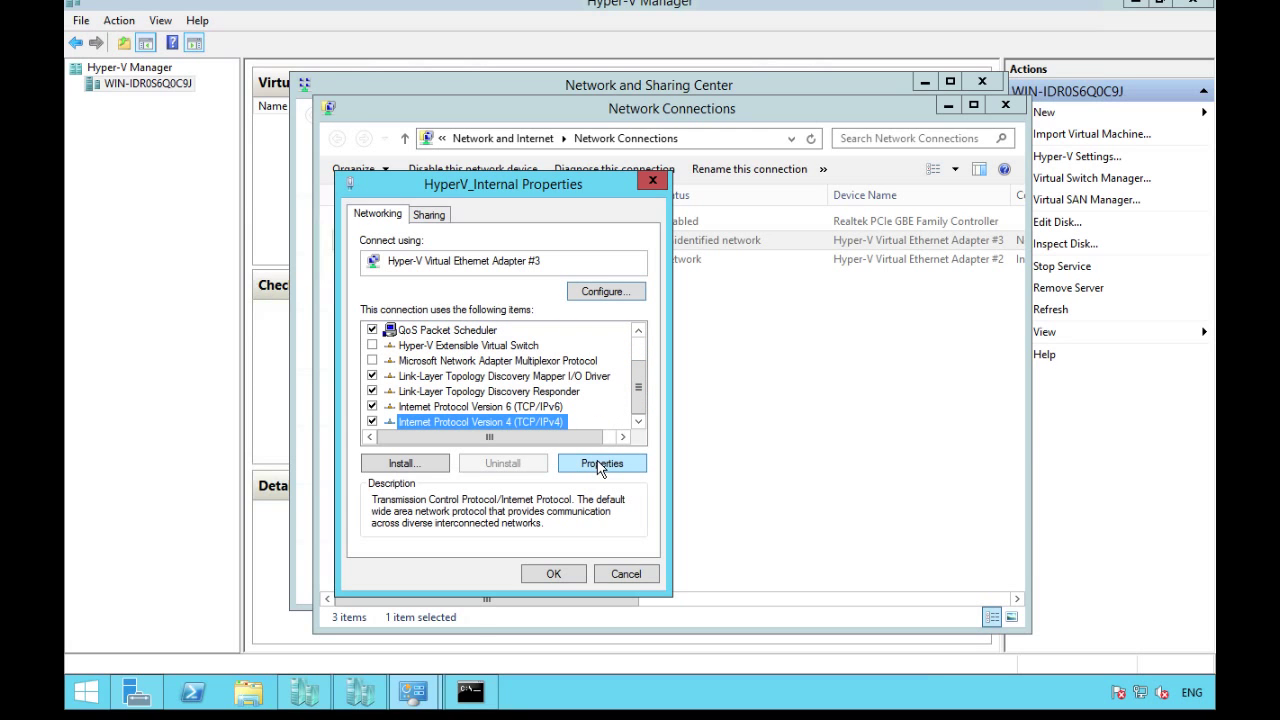
left_click(600, 465)
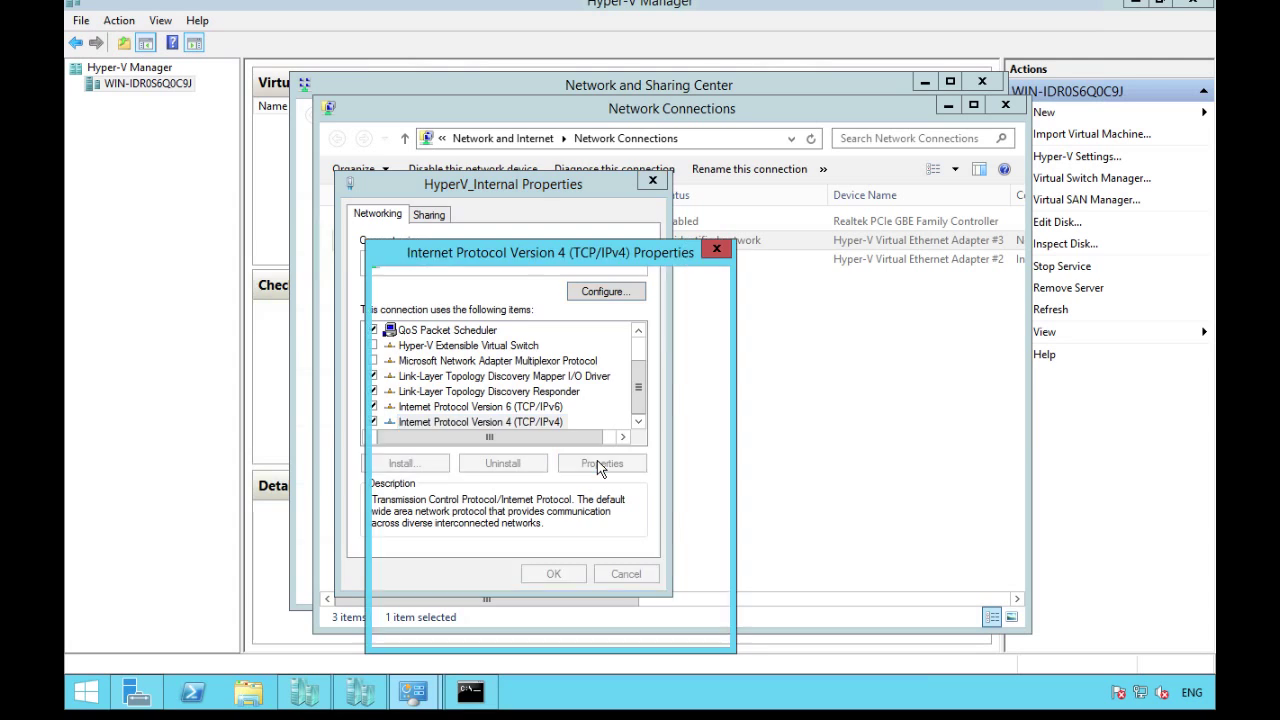
left_click(512, 390)
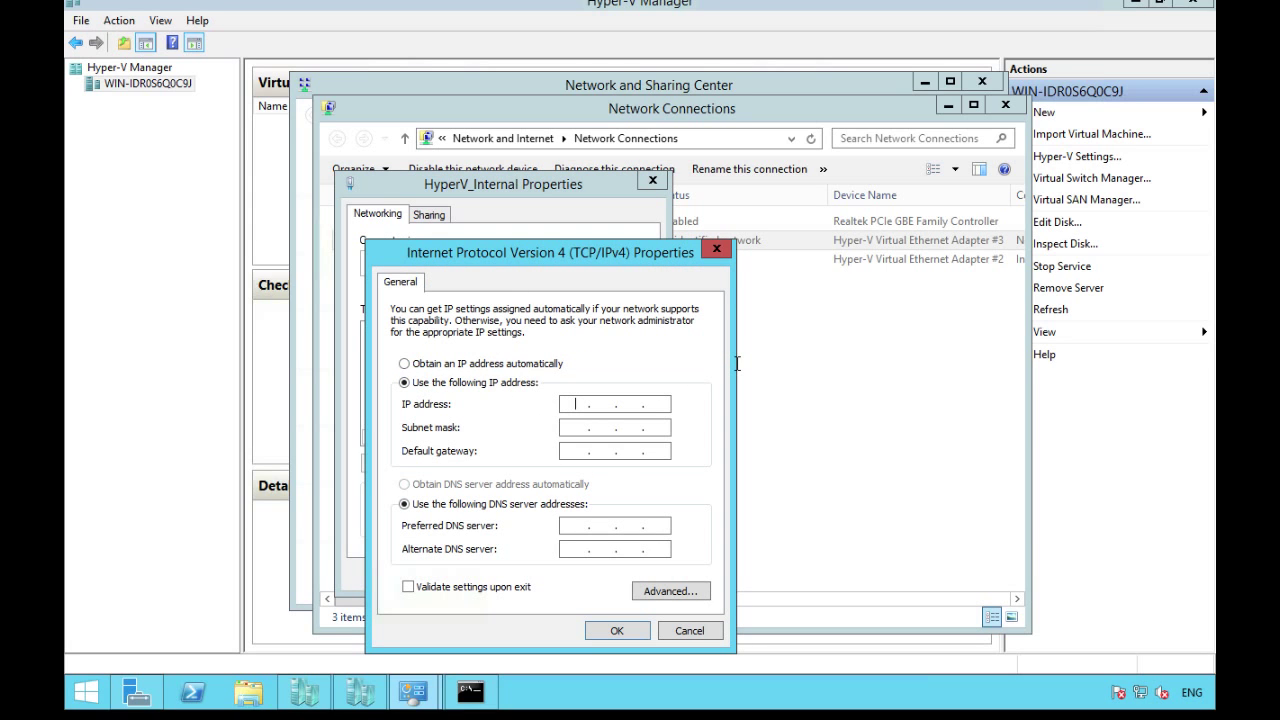
type("172 . 16 . 0 . 1")
left_click(568, 427)
left_click(617, 630)
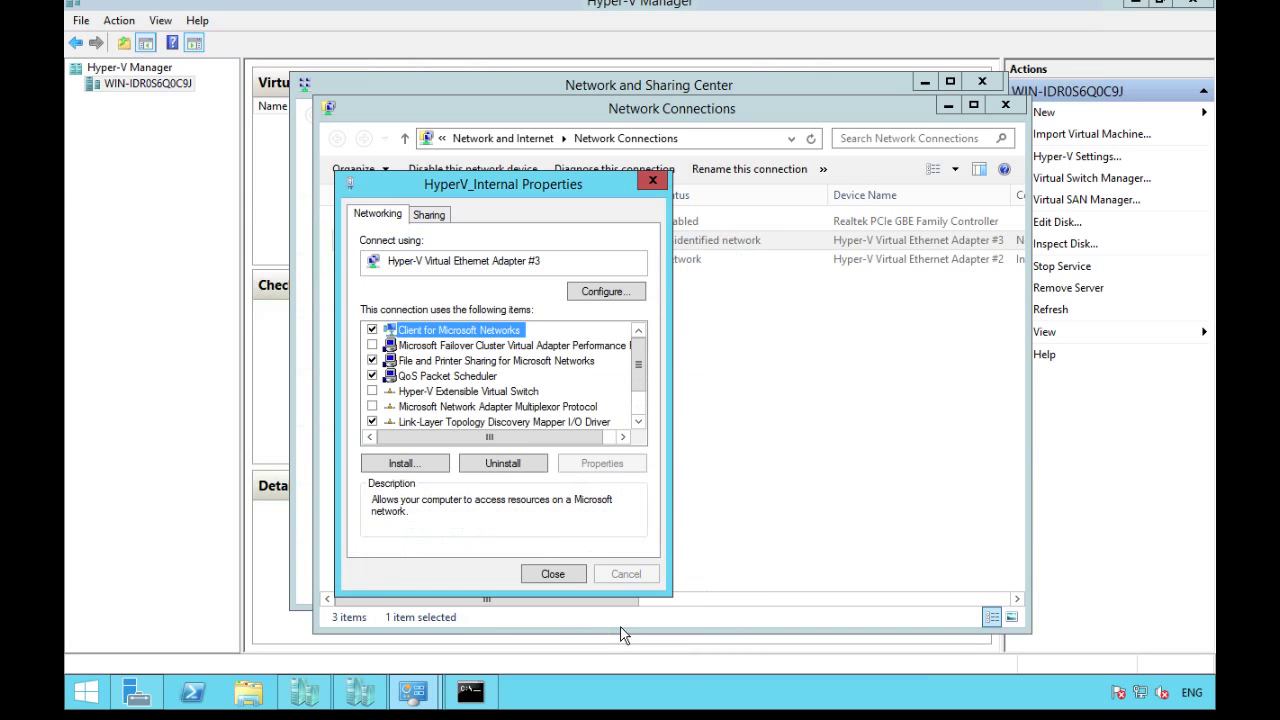
left_click(553, 575)
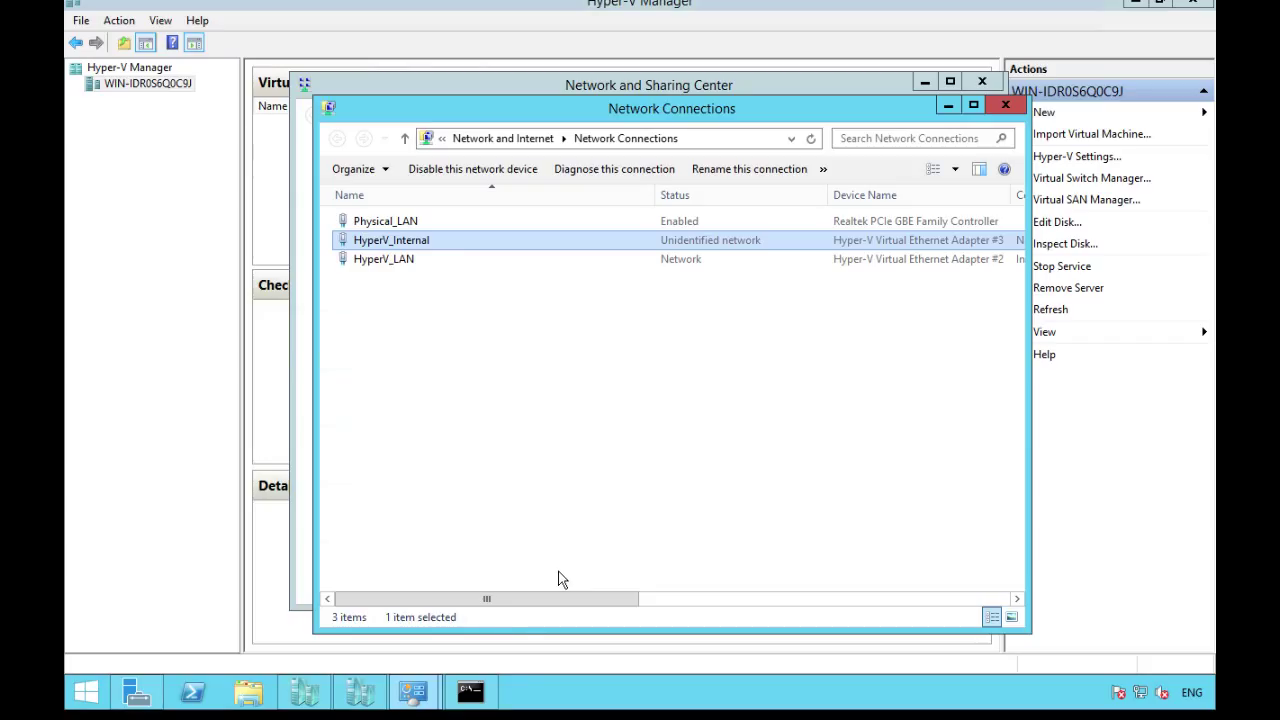
Run ipconfig again in the Command Prompt and check the IPv4 settings of the HyperV_Internal adapter.
left_click(482, 690)
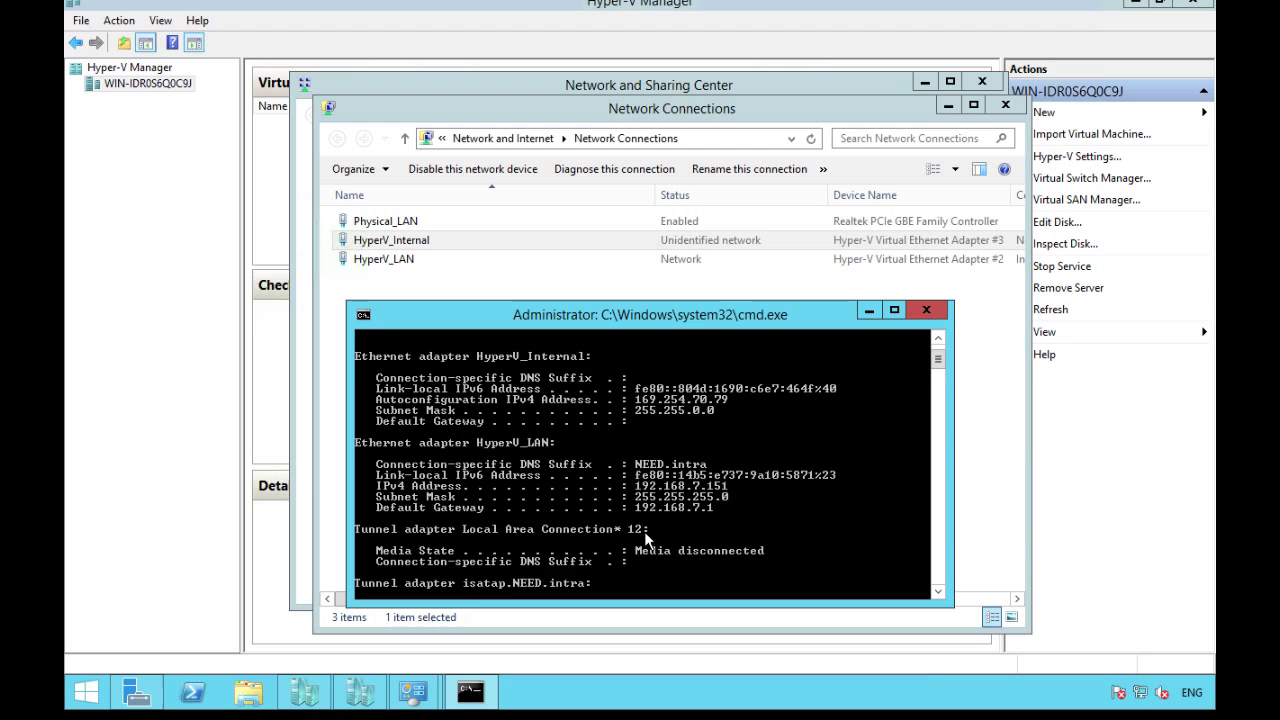
key("Up")
key("Return")
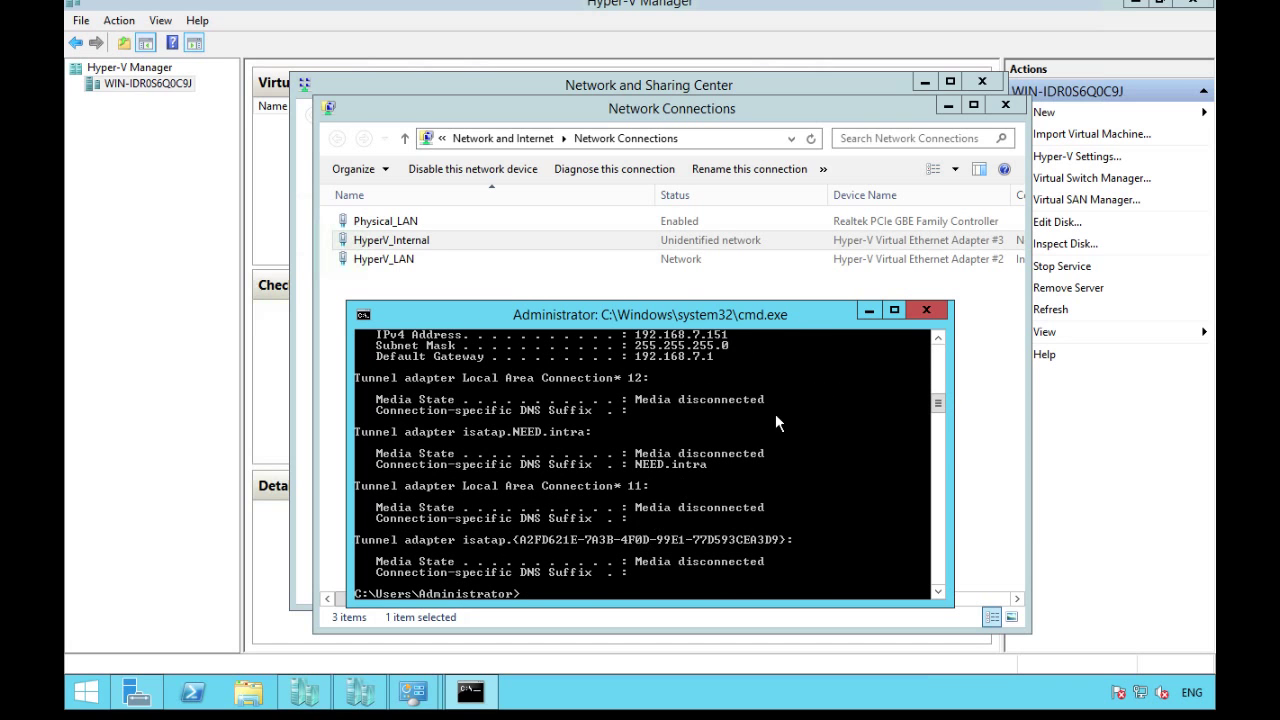
left_click_drag(937, 405, 937, 395)
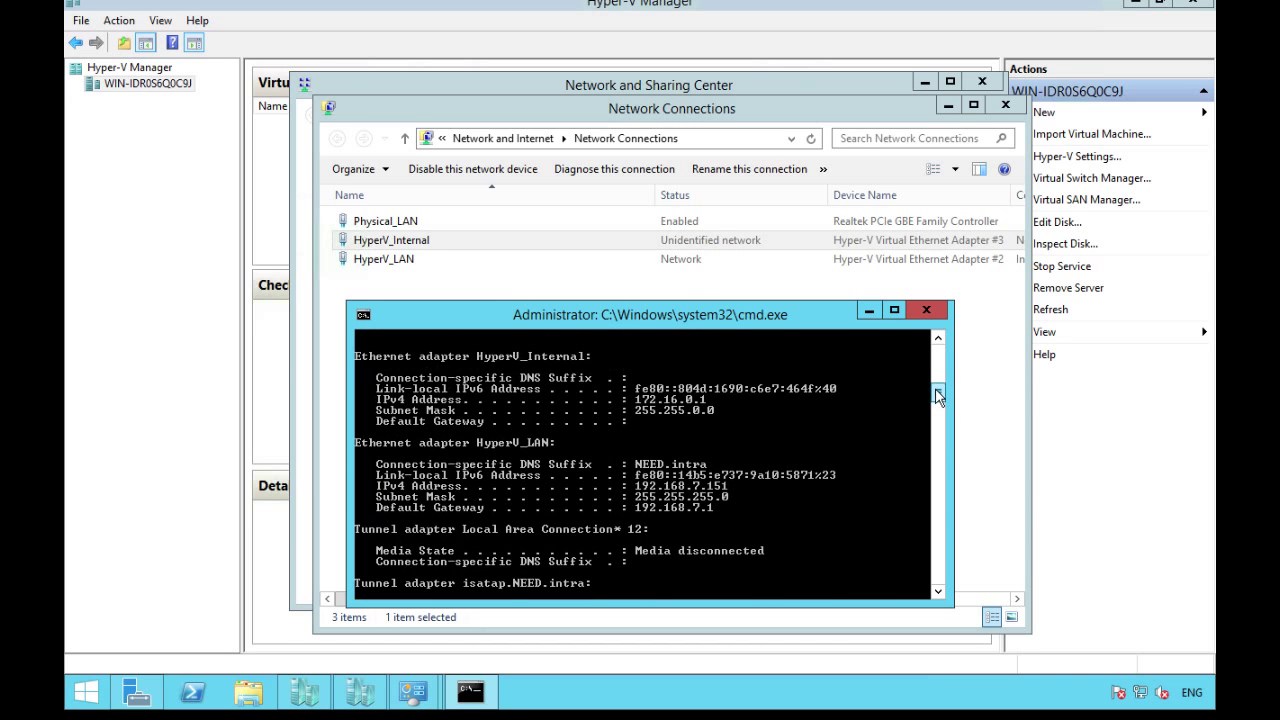